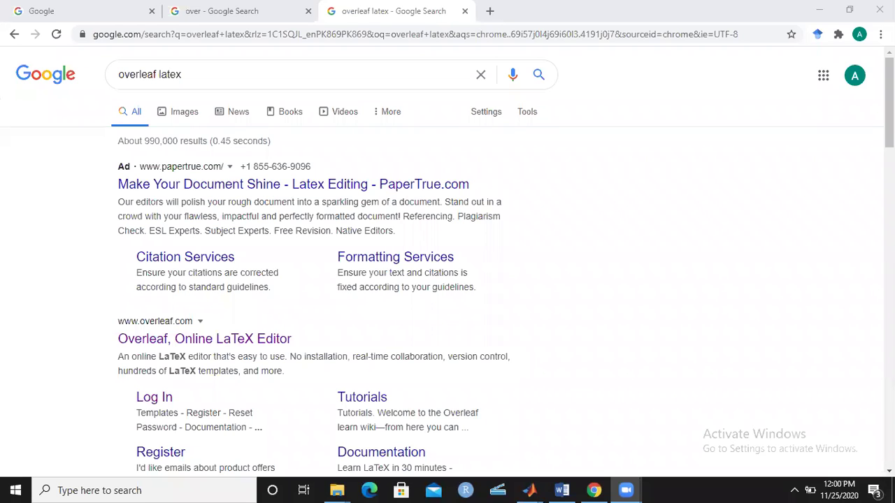
- Search the Windows Start menu for 'wined' and then 'tex' to check installed LaTeX editors
click(192, 490)
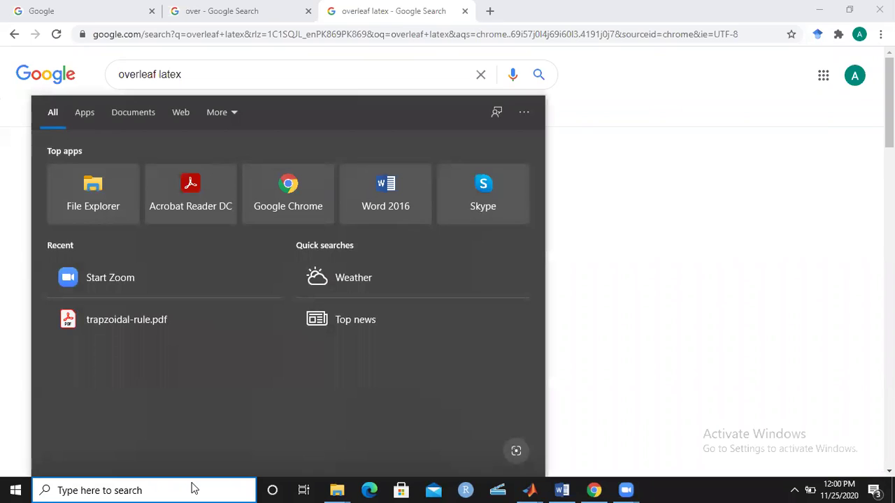
text(wined)
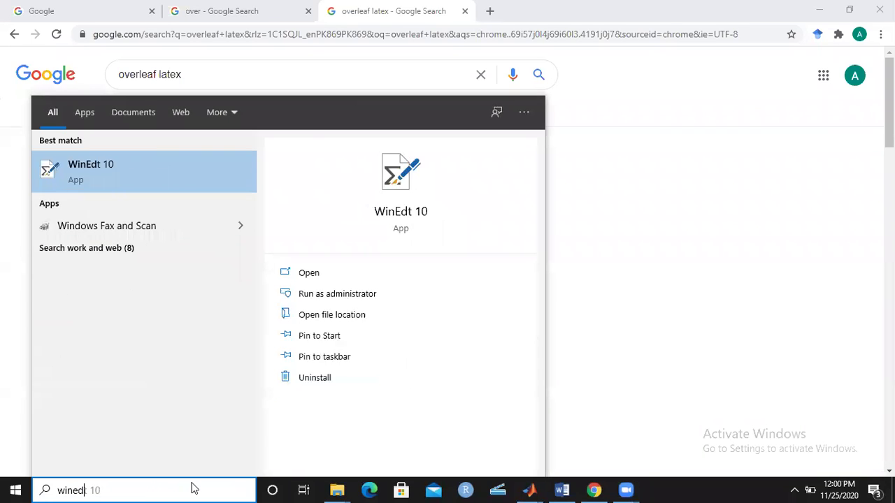
key(BackSpace)
key(BackSpace)
key(BackSpace)
key(BackSpace)
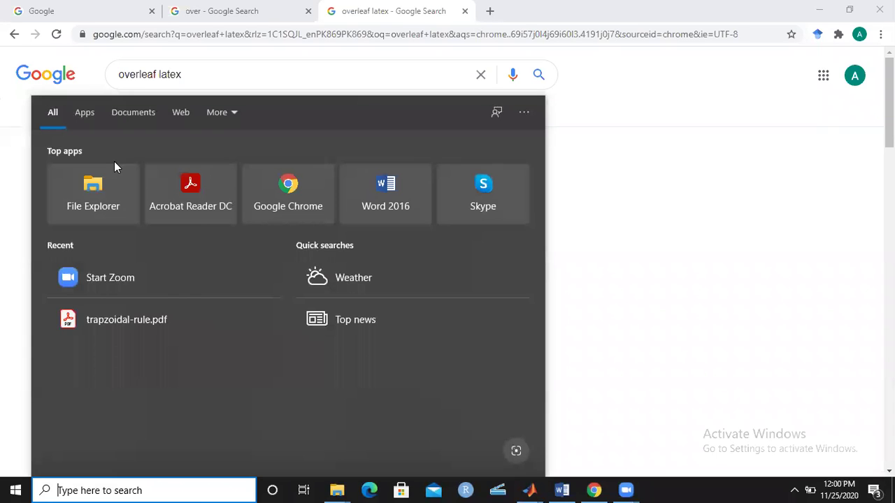
text(tex)
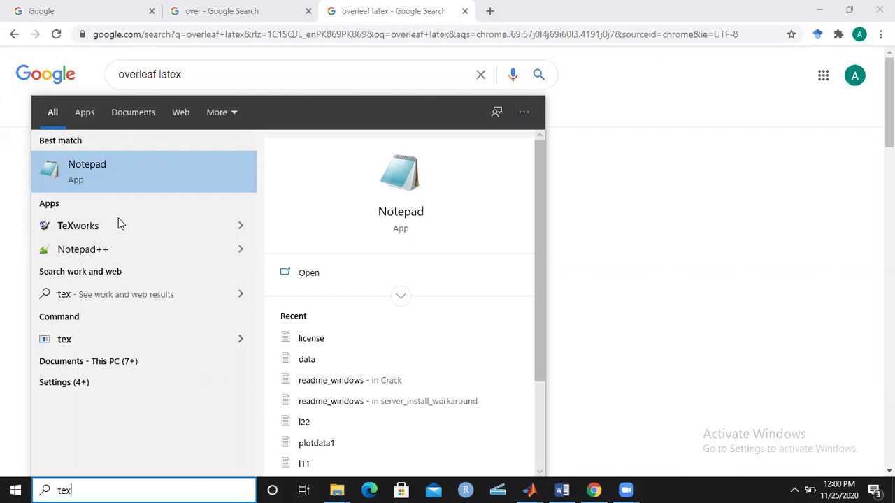
click(814, 246)
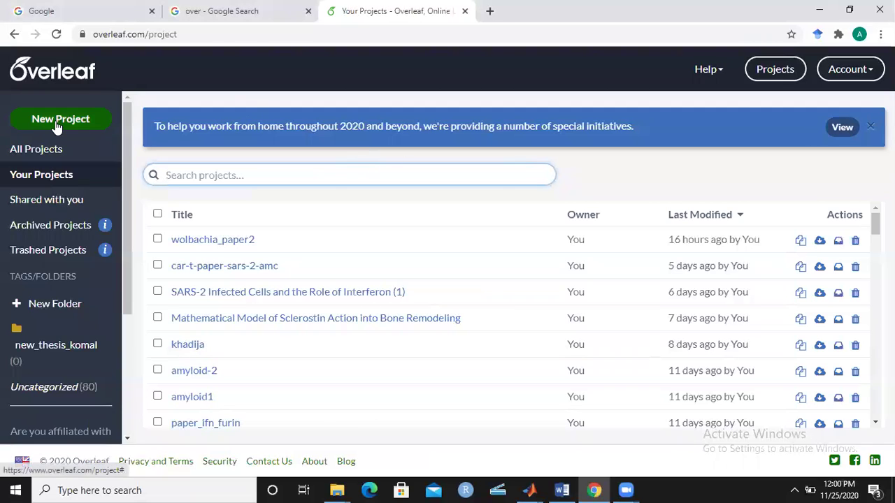
- Search Google for 'overleaf thesis template' in the second browser tab
click(210, 11)
click(199, 34)
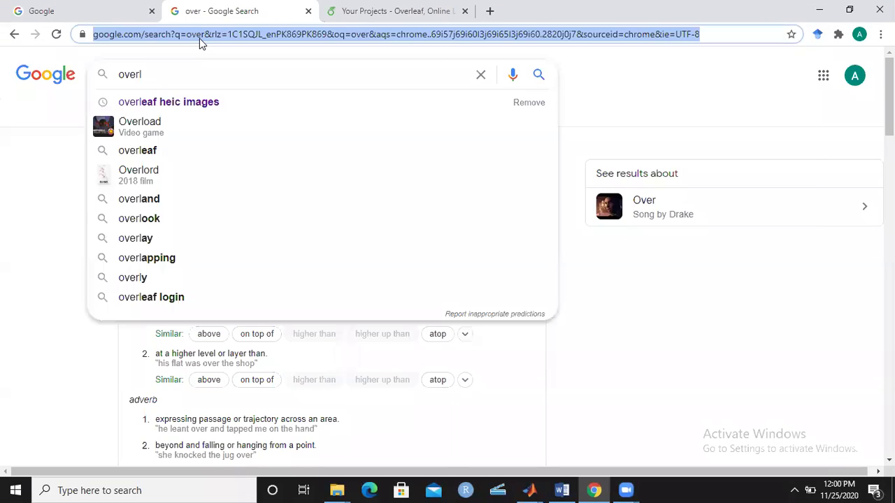
text(overleaf )
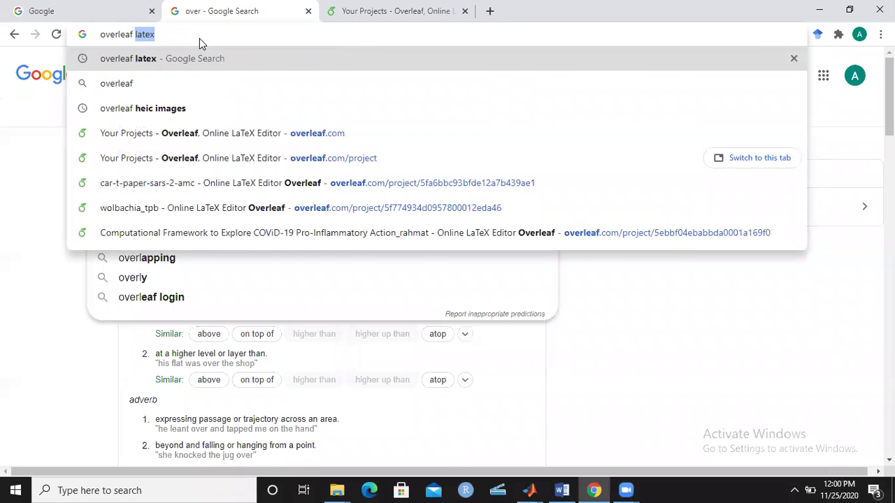
text(thesis)
key(Return)
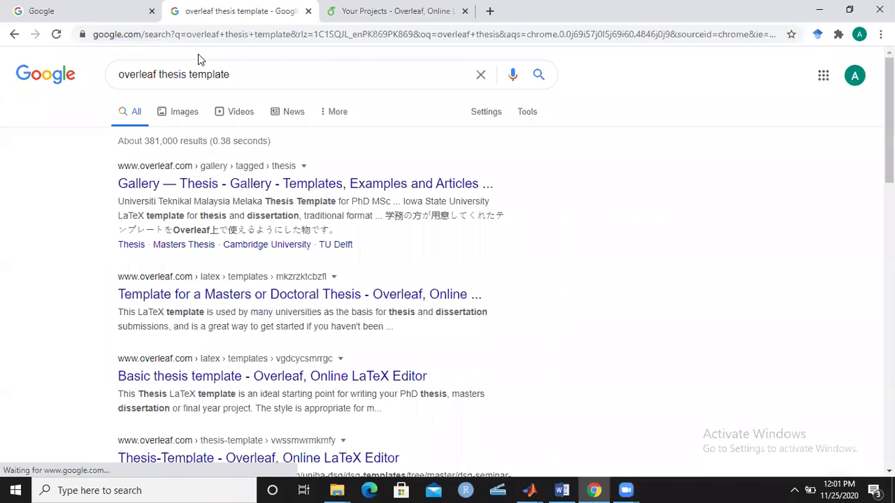
- Browse Overleaf's thesis template gallery to find the ISU Journal Article Format template
click(341, 183)
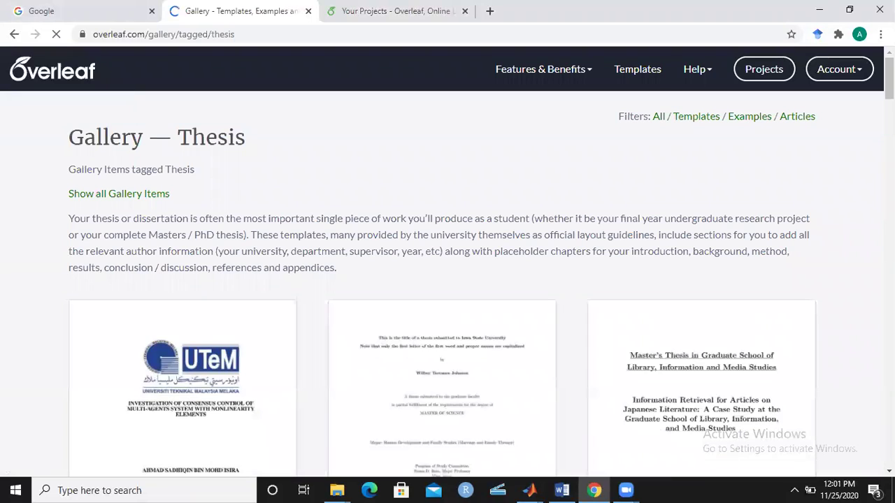
scroll(447, 280, down, 2)
scroll(447, 279, down, 7)
scroll(448, 279, down, 4)
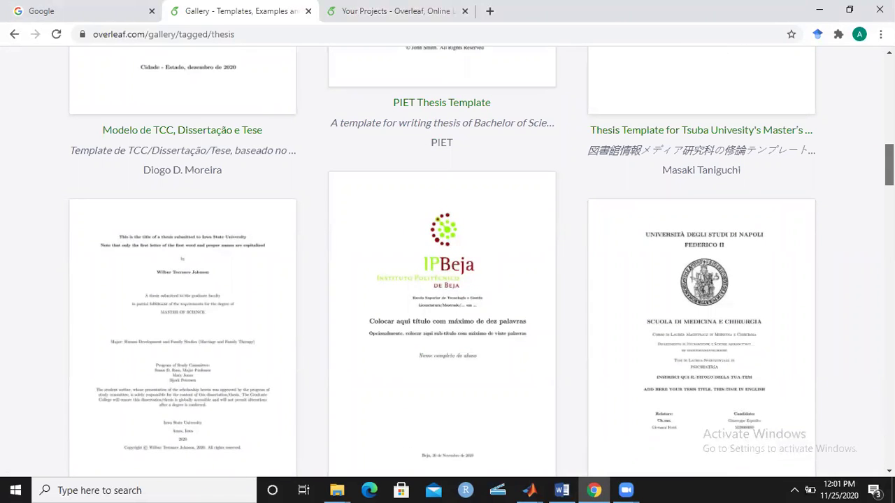
scroll(447, 279, down, 1)
scroll(447, 280, down, 4)
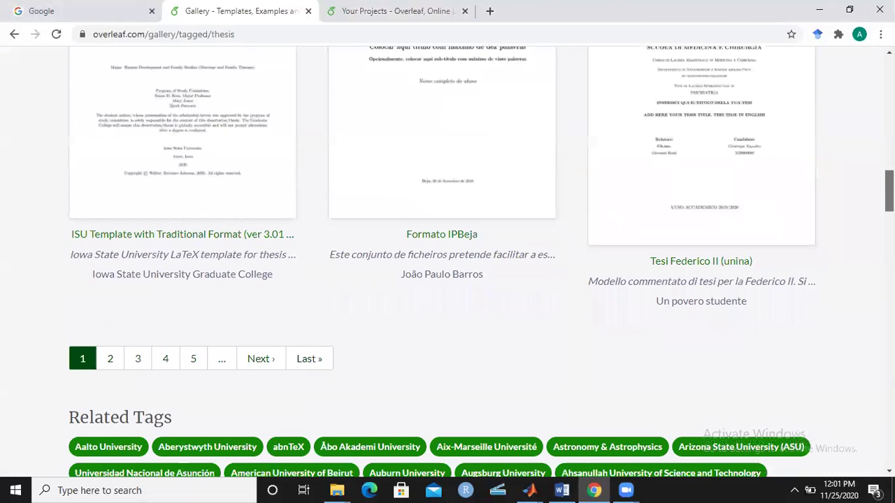
scroll(447, 279, up, 2)
scroll(448, 280, up, 3)
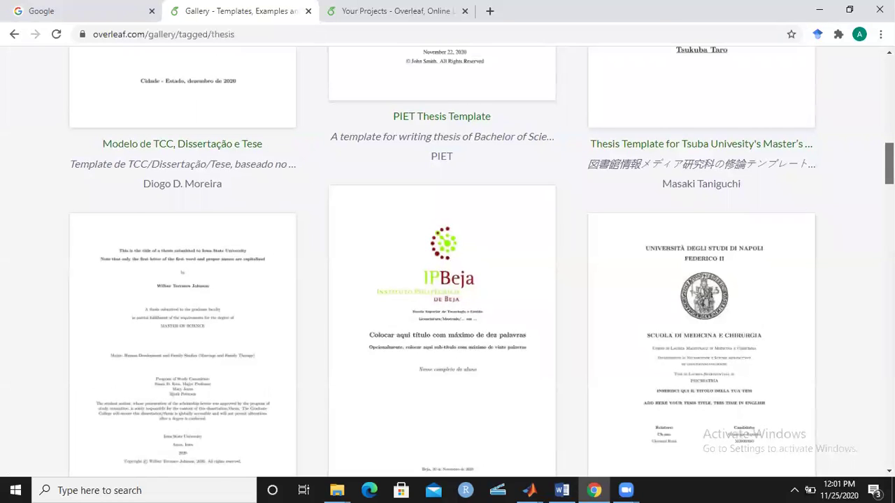
scroll(447, 279, up, 1)
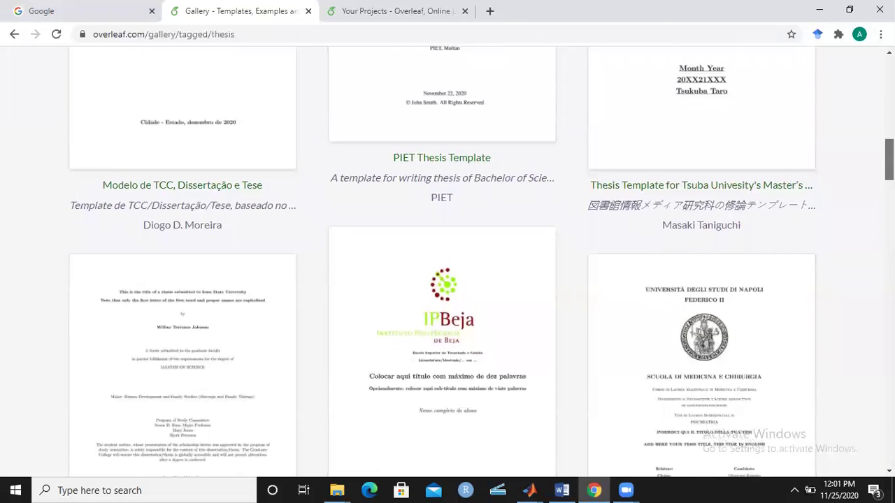
scroll(447, 280, up, 3)
scroll(448, 280, down, 1)
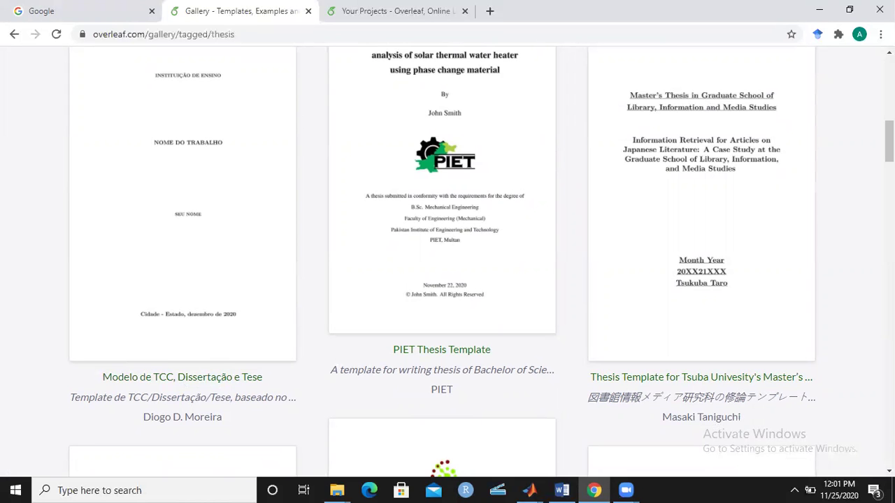
scroll(447, 262, up, 5)
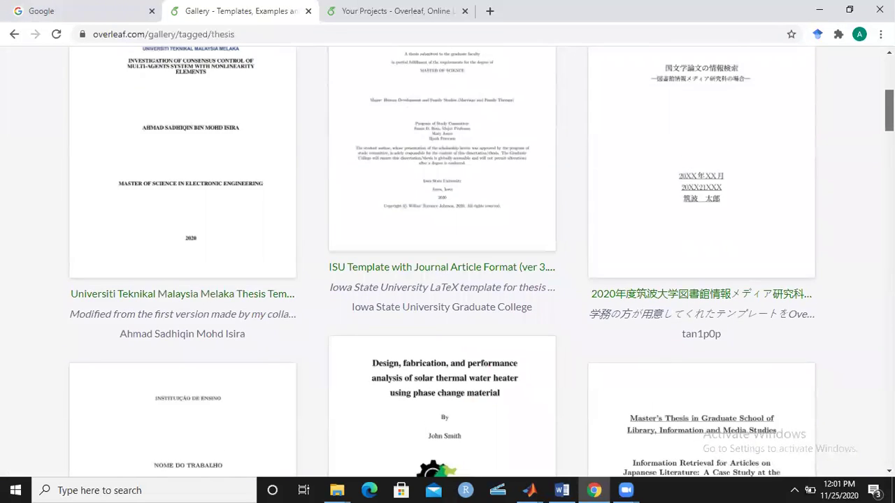
scroll(448, 262, up, 1)
scroll(447, 263, up, 3)
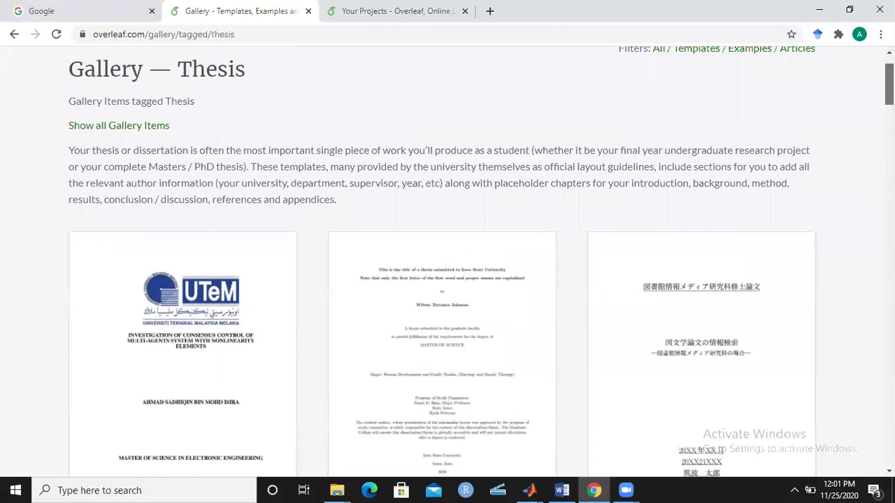
scroll(447, 262, down, 2)
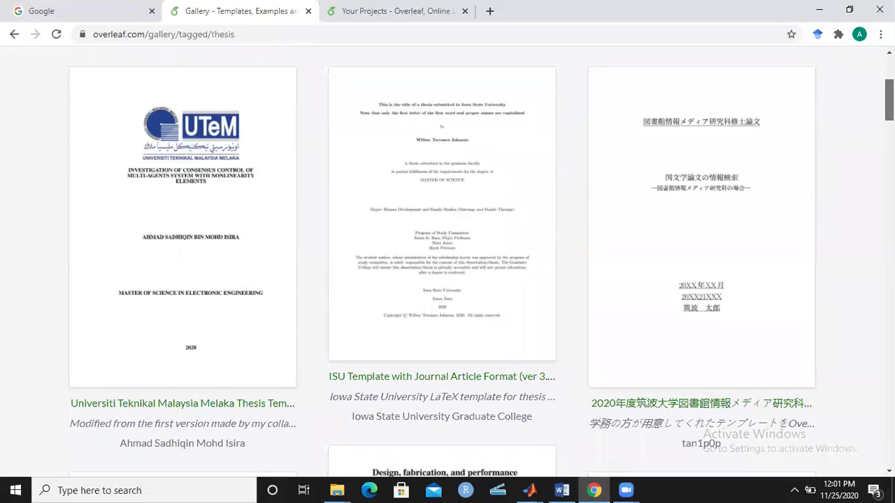
scroll(511, 351, down, 1)
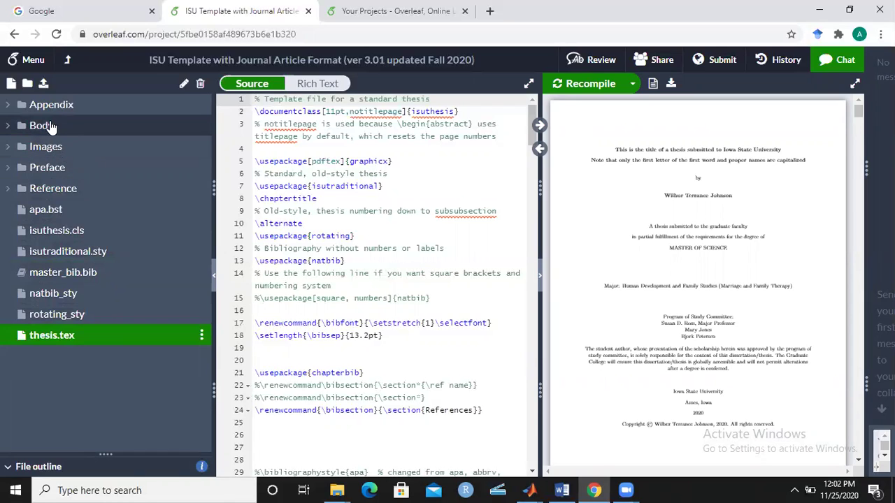
- Expand Body and chapter folders ch1–ch4 in the file tree, then open thesis.tex
click(9, 127)
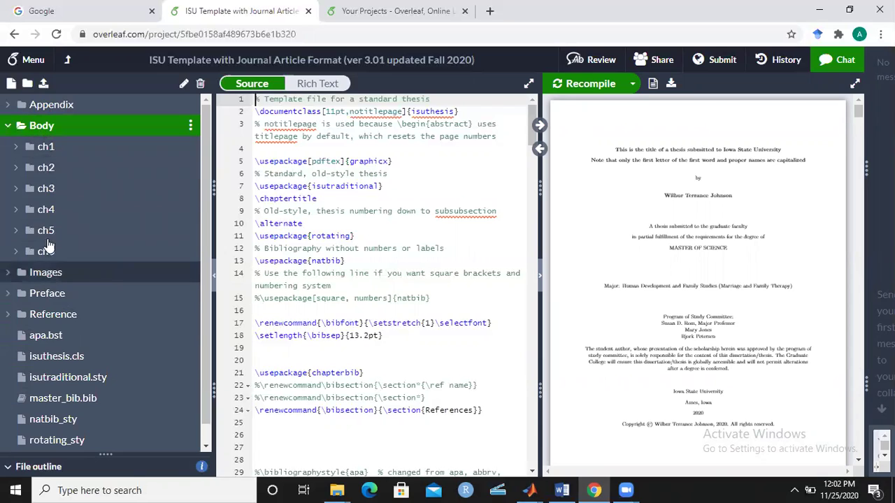
click(16, 148)
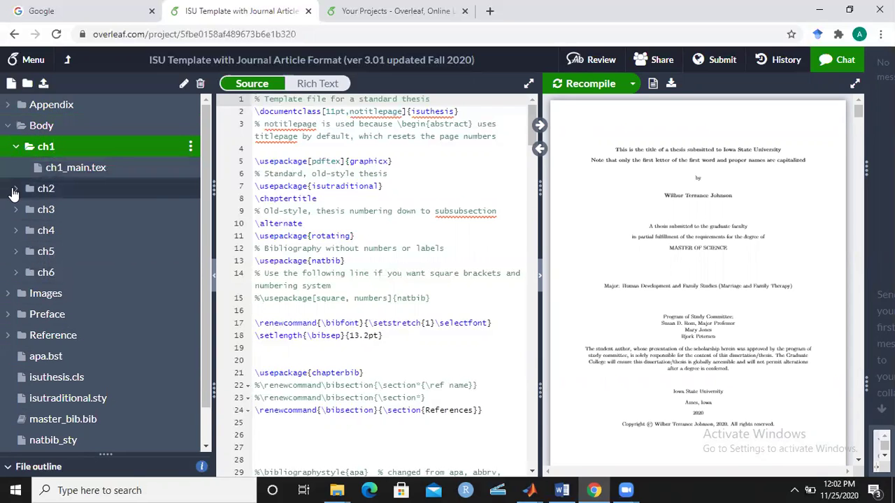
click(14, 190)
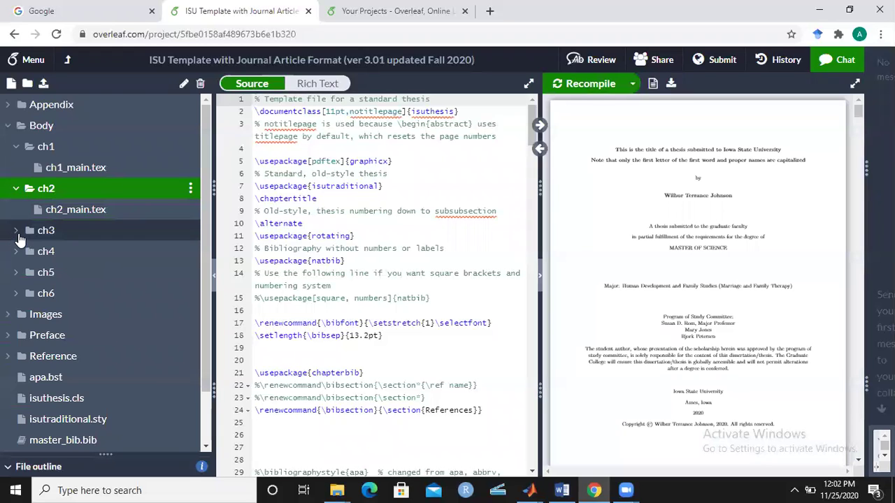
click(19, 240)
click(16, 272)
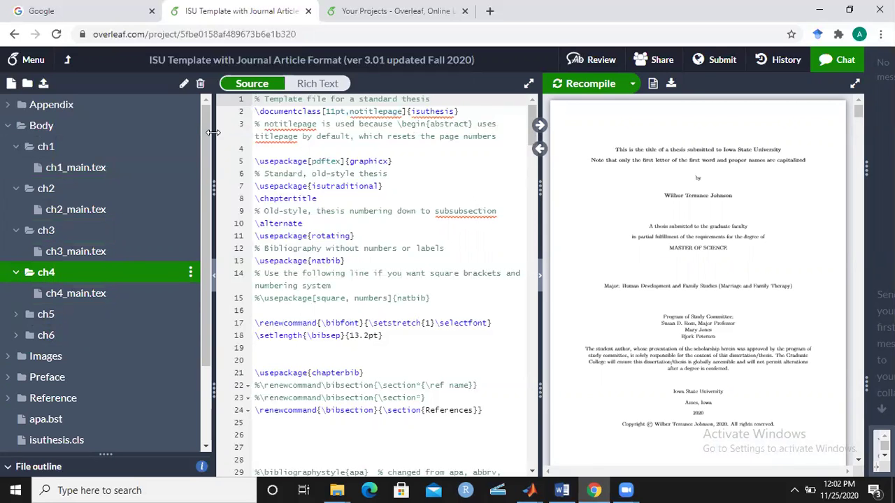
scroll(186, 274, down, 3)
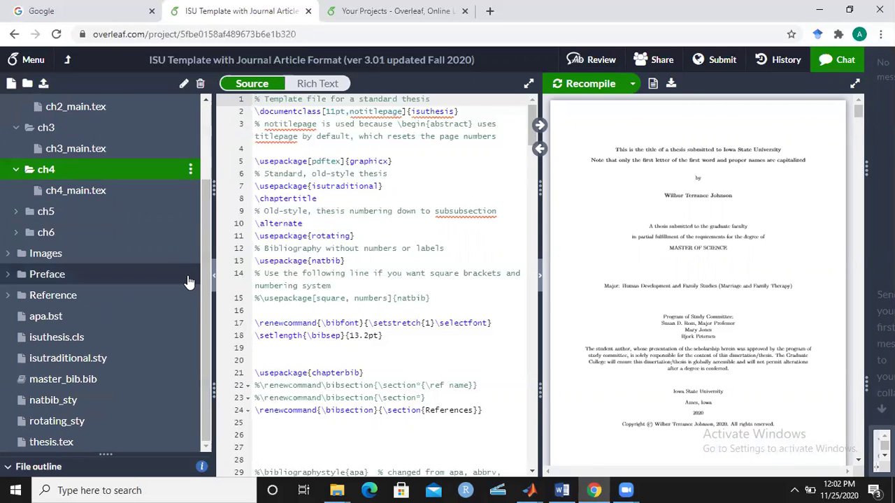
click(72, 443)
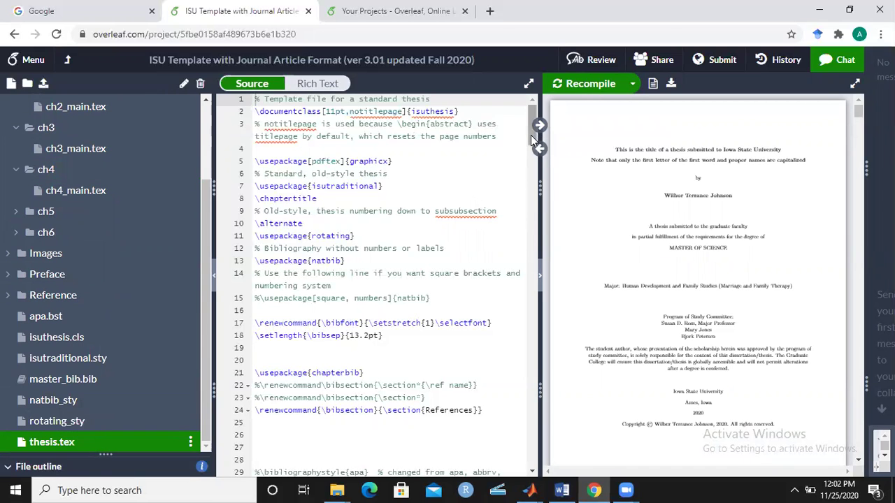
drag(531, 135, 506, 366)
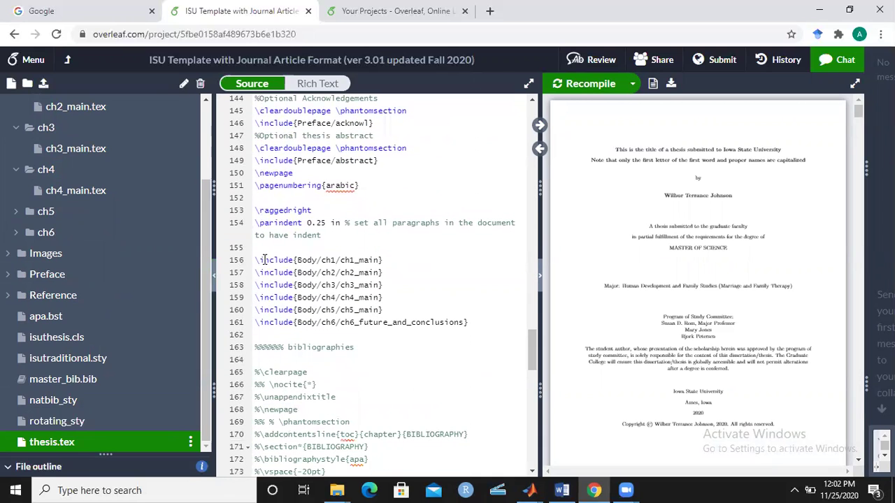
drag(255, 260, 482, 321)
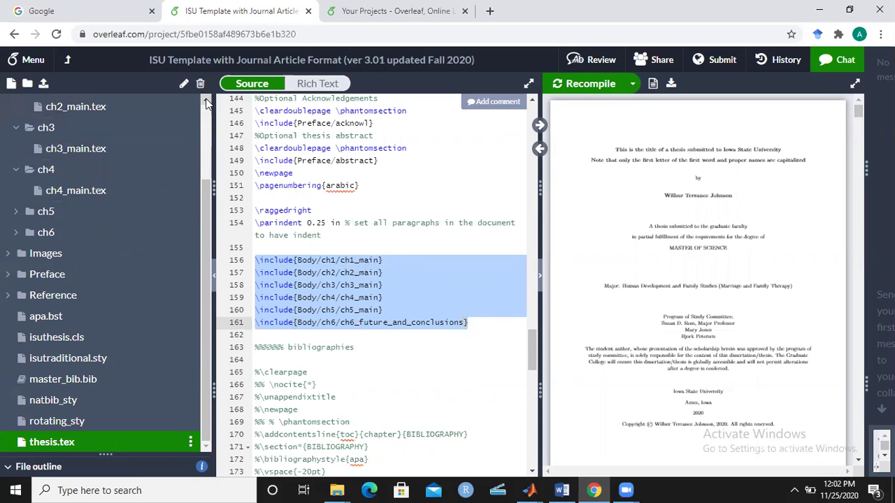
scroll(91, 150, up, 2)
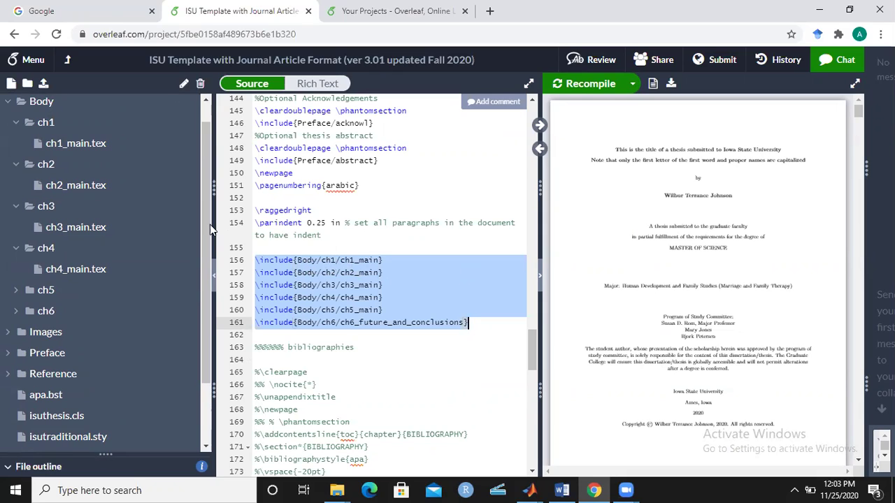
drag(207, 211, 210, 166)
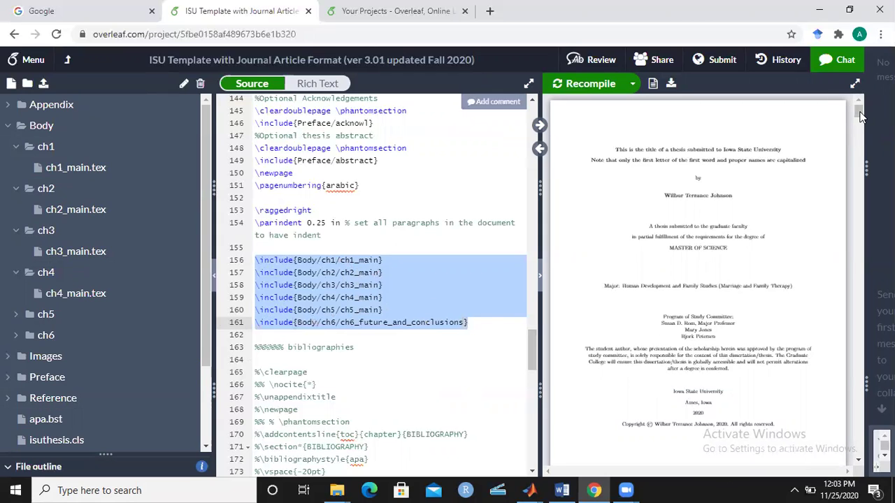
- Scroll the PDF preview past the Table of Contents to the Chapter 1 General Introduction page
drag(859, 115, 860, 135)
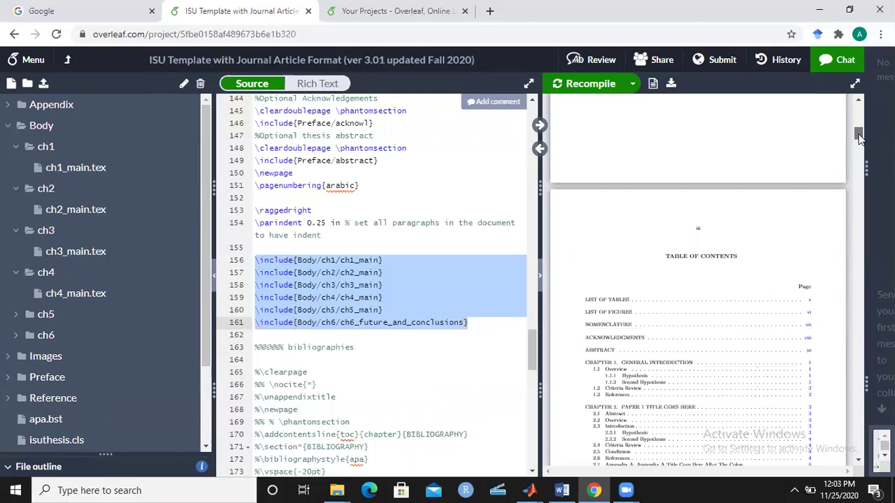
drag(858, 139, 845, 227)
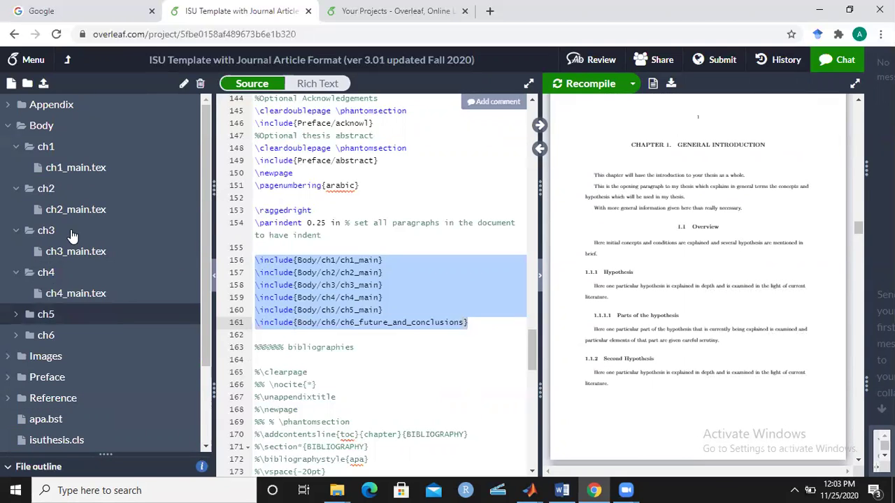
- In ch1_main.tex, change the chapter title from GENERAL INTRODUCTION to INTRODUCTION
click(89, 170)
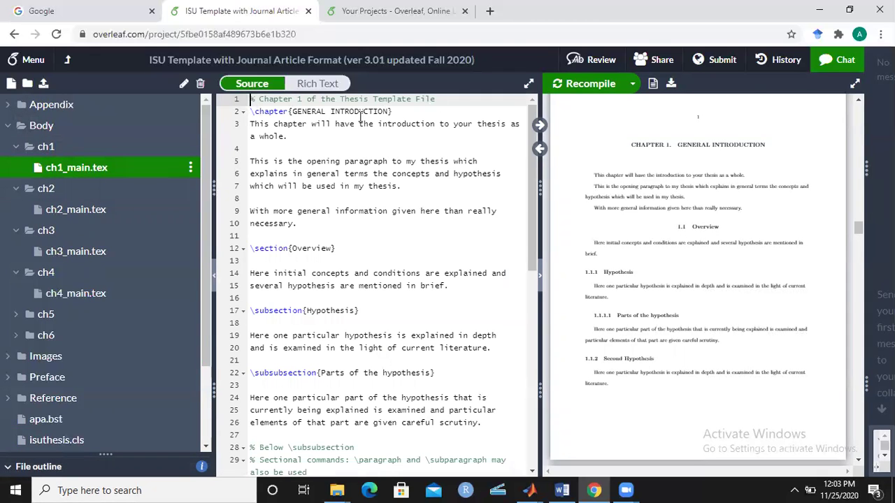
click(332, 111)
key(BackSpace)
key(BackSpace)
key(BackSpace)
key(BackSpace)
key(BackSpace)
key(BackSpace)
key(BackSpace)
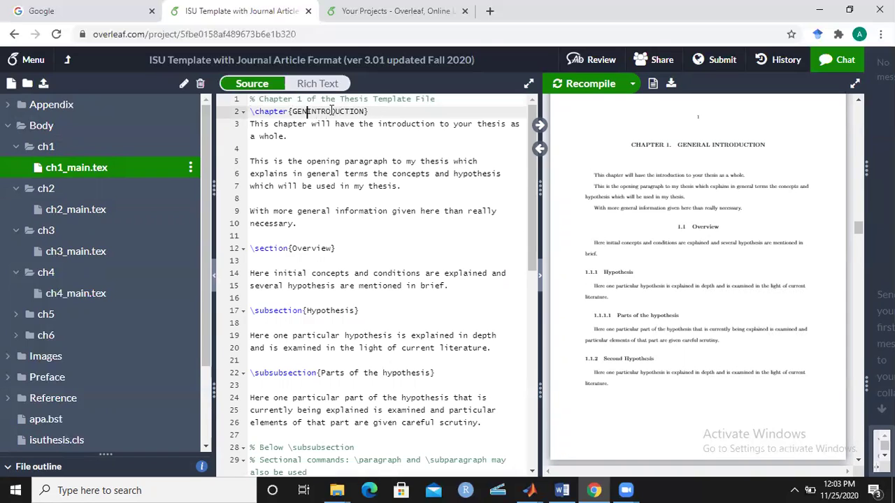
key(BackSpace)
key(BackSpace)
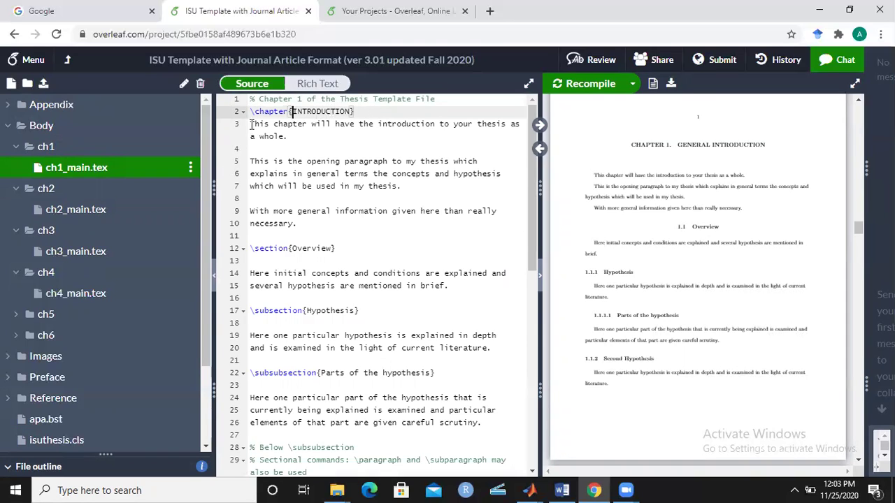
- Replace lines 3–10 with the sentence 'In this thesis we will model .........problem'
drag(251, 124, 401, 225)
text(In t)
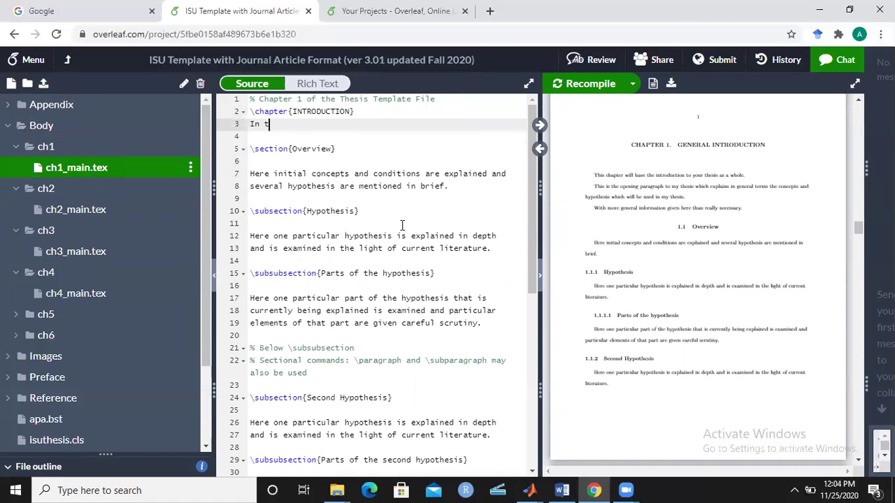
text(his thesis we will model .........problem.)
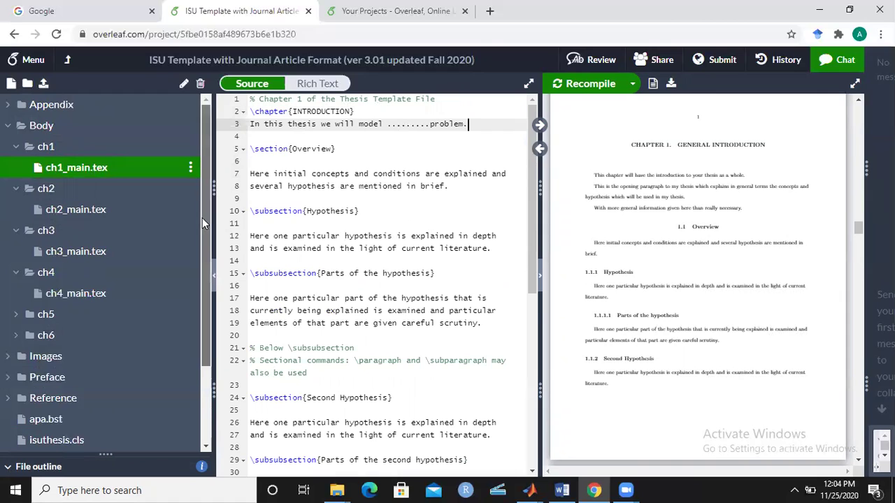
drag(202, 218, 192, 285)
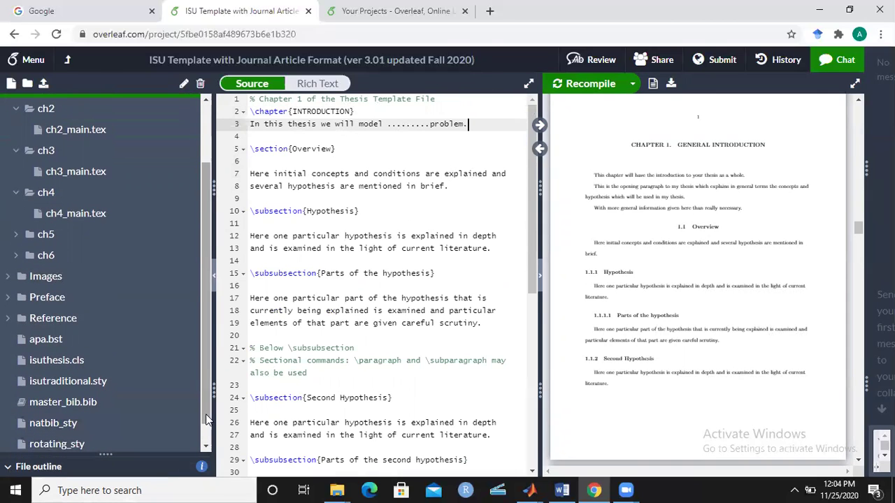
drag(206, 419, 198, 438)
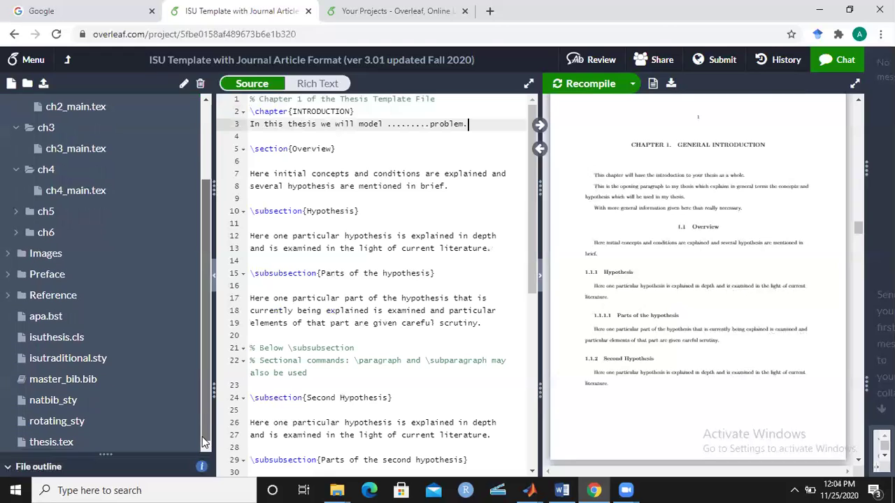
- Recompile thesis.tex so the PDF shows Chapter 1 INTRODUCTION with the new sentence
click(40, 449)
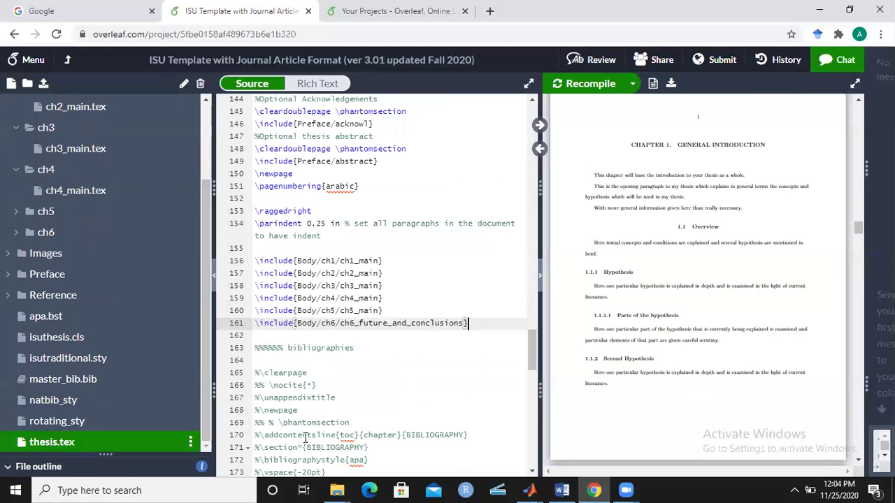
click(595, 85)
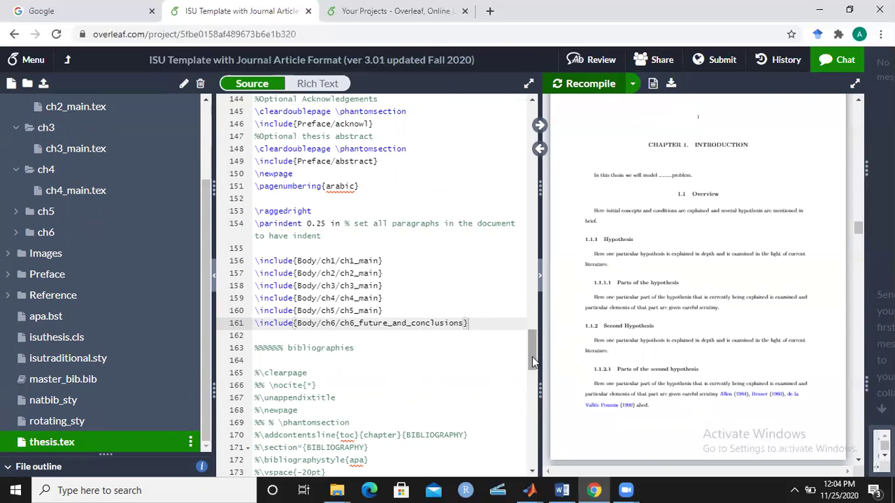
mouse_move(532, 355)
mouse_down()
mouse_move(534, 260)
mouse_move(518, 365)
mouse_up()
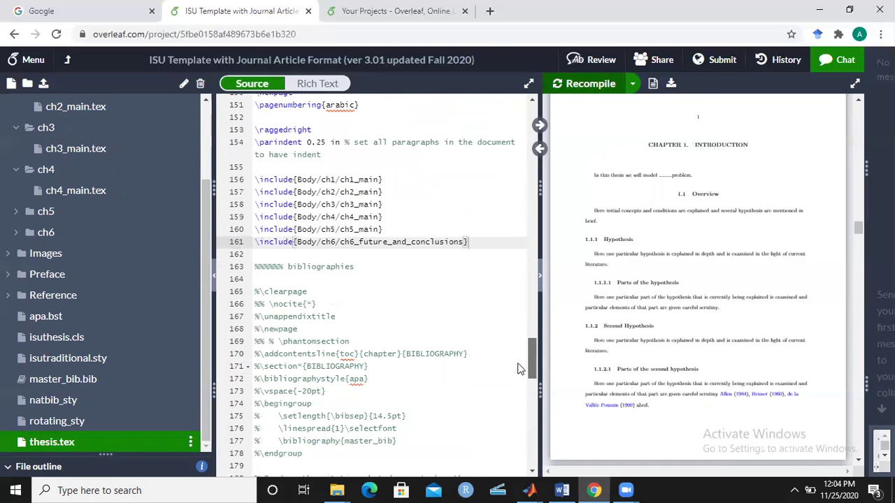
- Comment out the ch5 and ch4 \include lines in thesis.tex with %
click(254, 231)
text(%)
click(257, 219)
text(%)
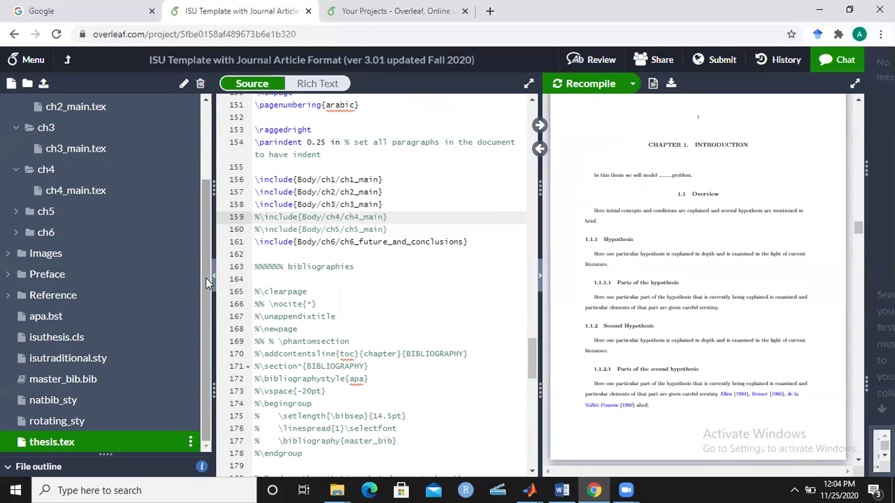
drag(205, 277, 205, 197)
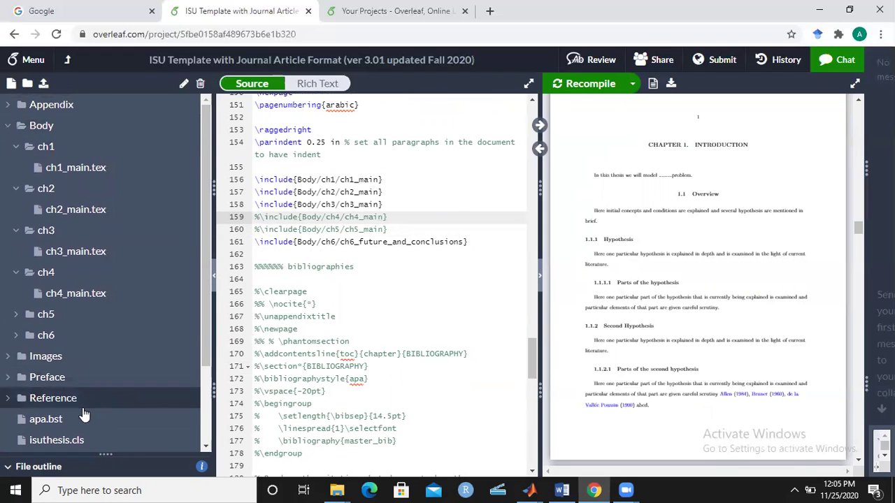
- Expand the Reference folder and look through thesis_bib.tex
click(17, 399)
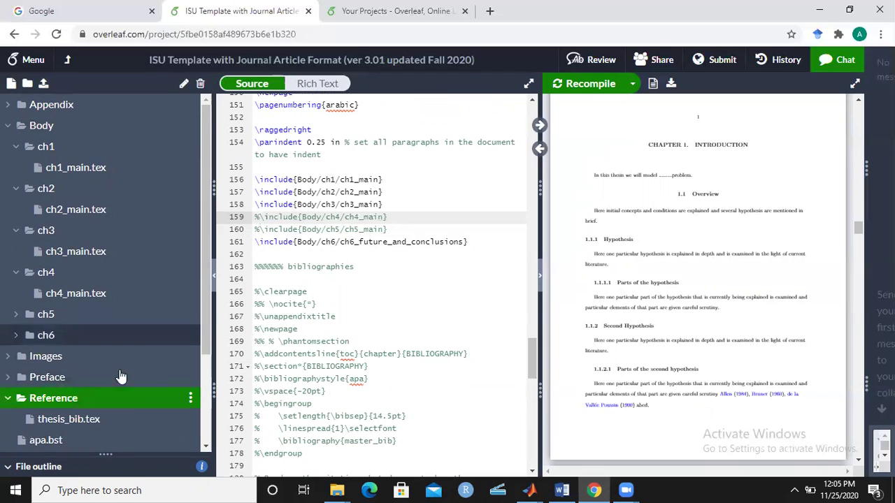
click(69, 419)
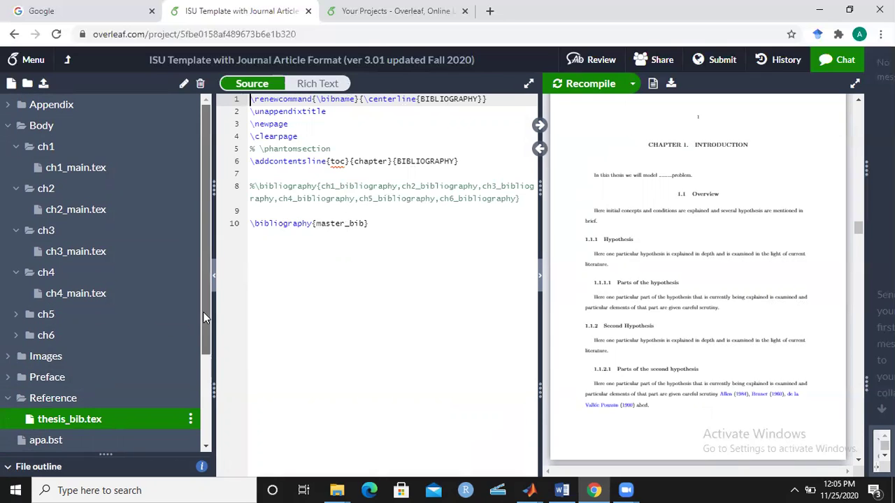
drag(203, 312, 194, 429)
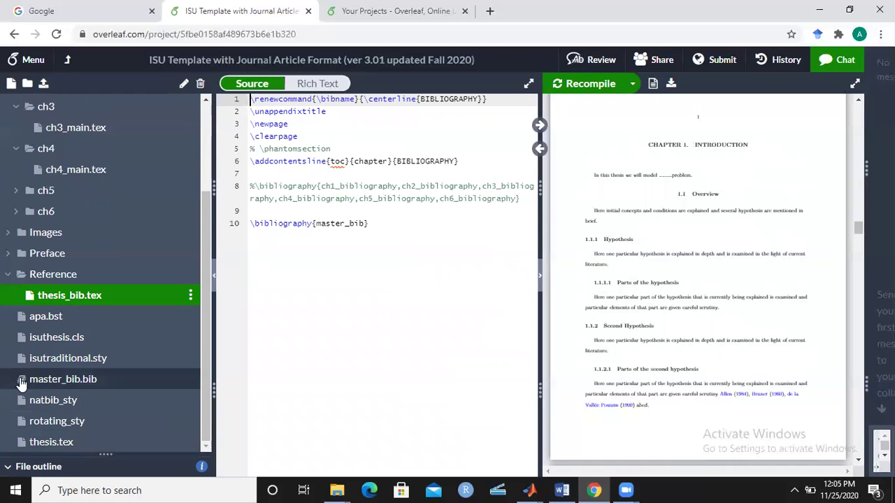
- Add an empty line after the first entry in master_bib.bib
click(46, 381)
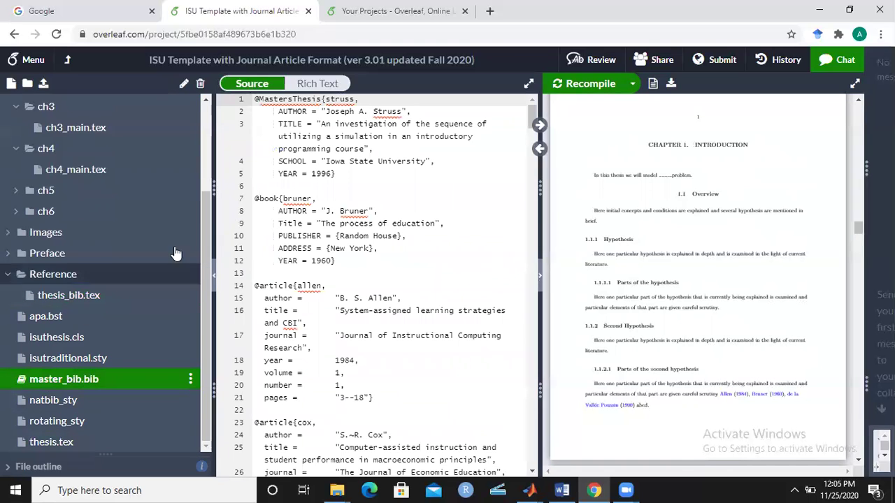
click(356, 176)
key(Return)
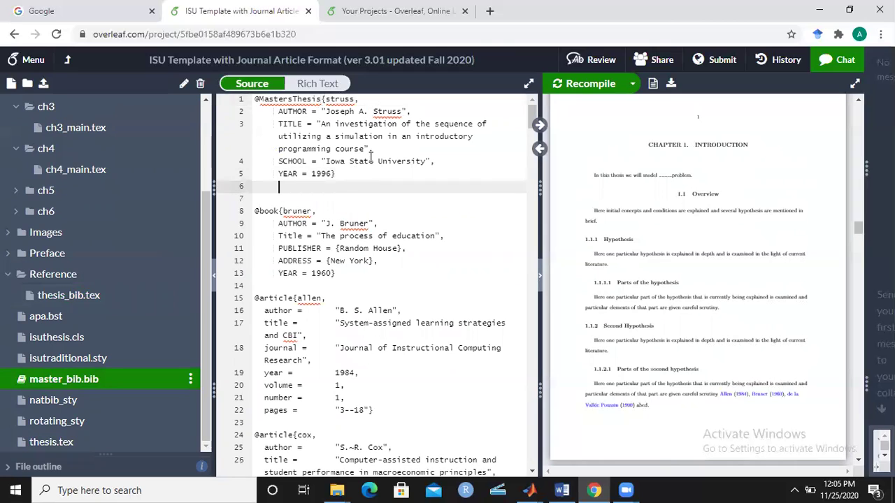
click(62, 10)
- Find the Drew and Lahey phase distribution paper in Google Scholar and copy its BibTeX entry
click(254, 37)
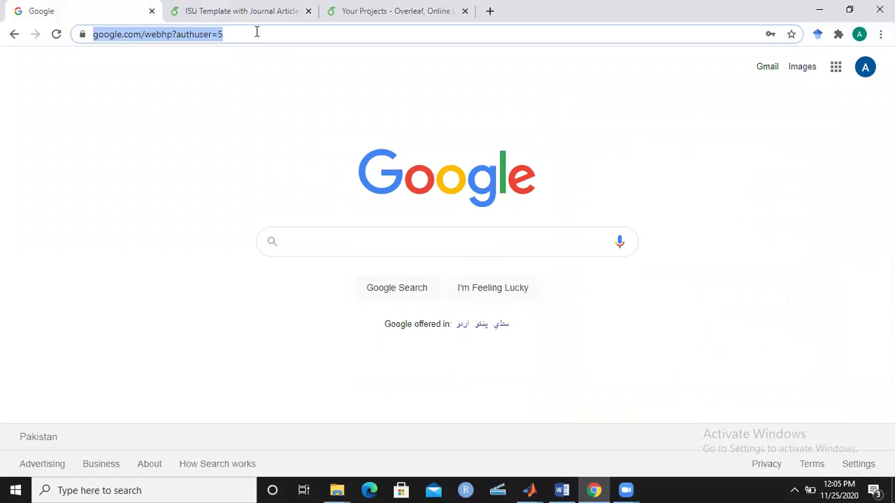
click(817, 33)
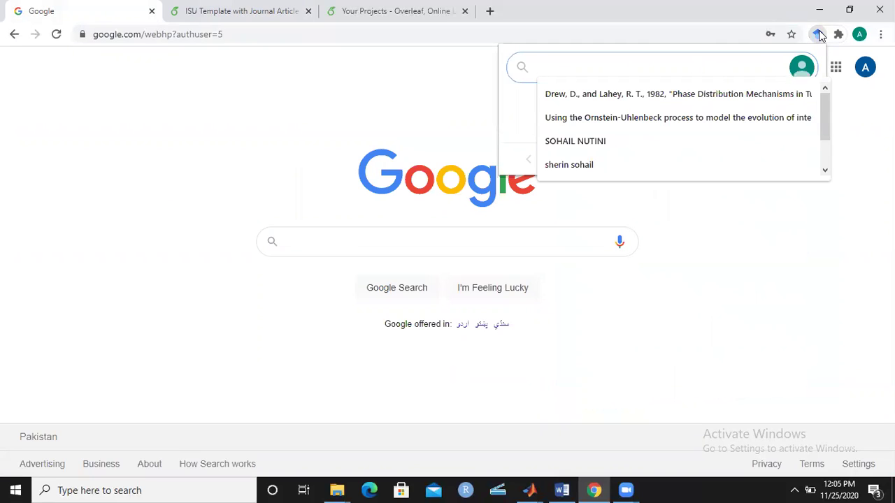
click(691, 67)
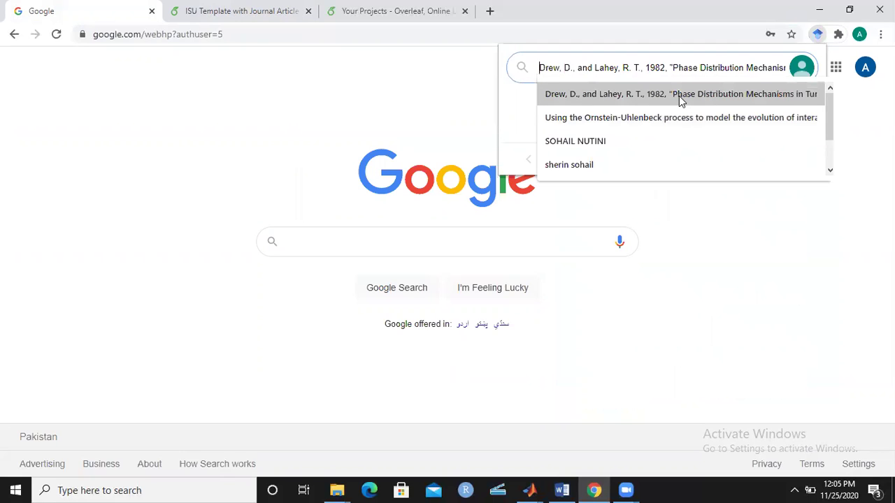
click(679, 96)
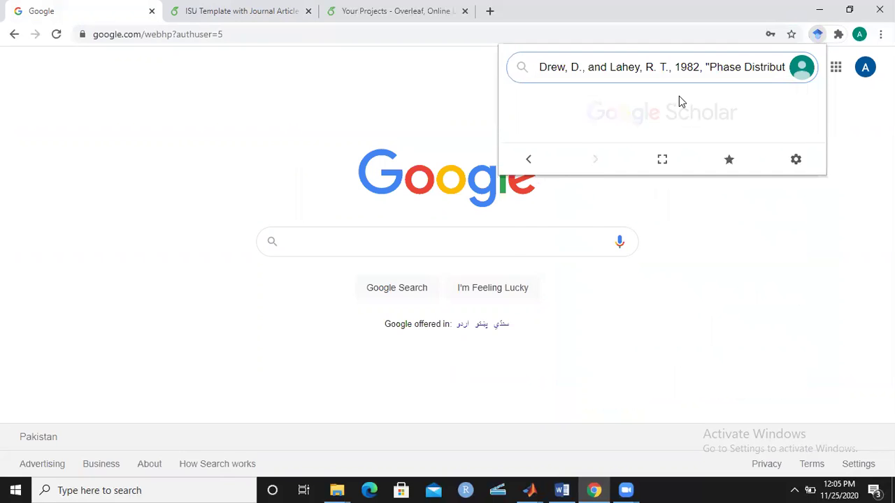
click(546, 225)
click(544, 324)
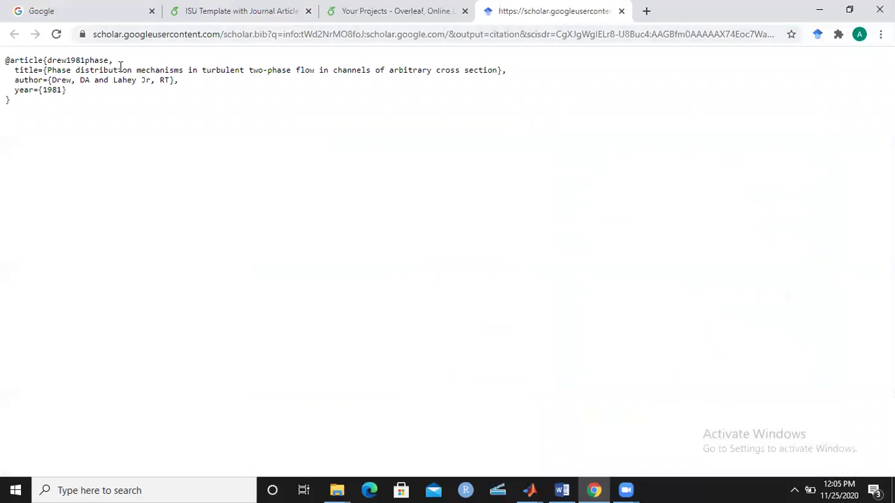
key(ctrl+a)
right_click(121, 69)
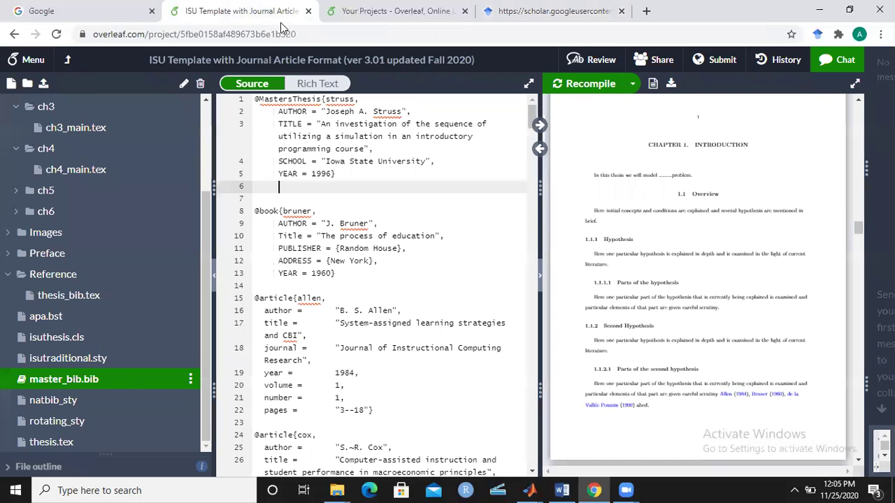
- Paste the drew1981phase BibTeX entry at line 6 of master_bib.bib, then reopen ch1_main.tex
right_click(283, 190)
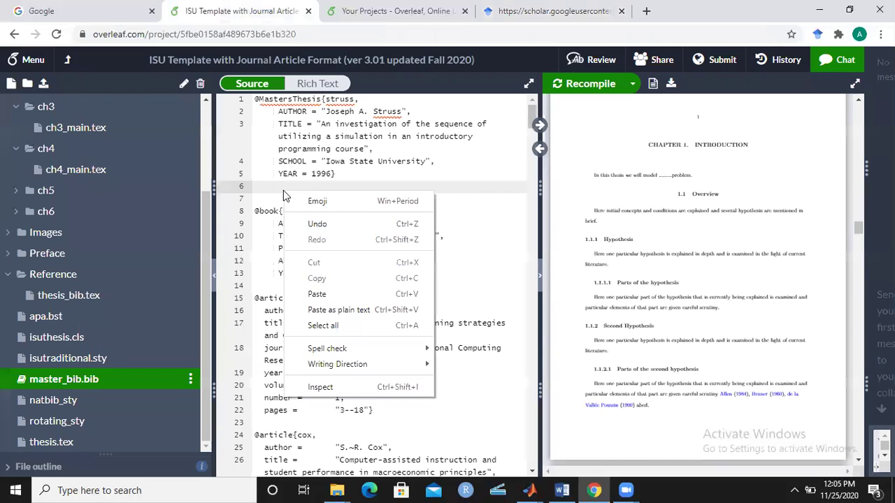
click(322, 294)
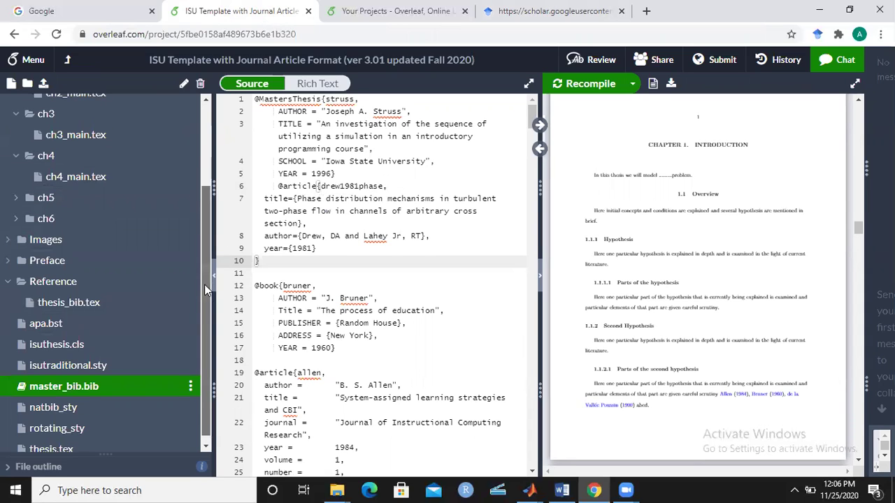
drag(205, 293, 208, 208)
click(75, 165)
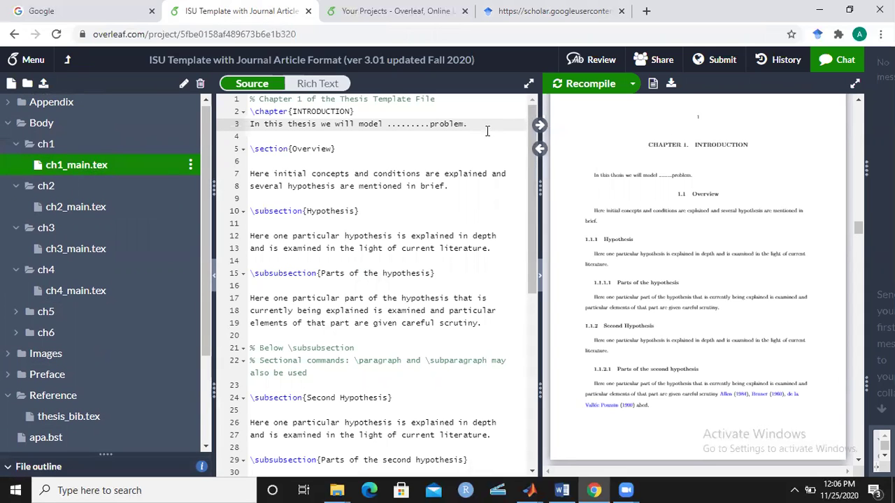
- On line 3 of ch1_main.tex, append 'Inspired by the work of ~\cite{drew1981phase}'
text(ed by the work of ~)
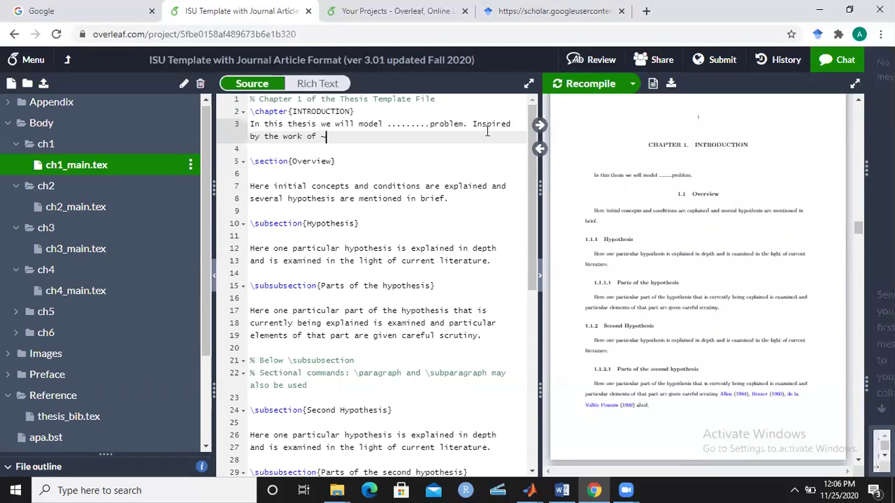
text(\)
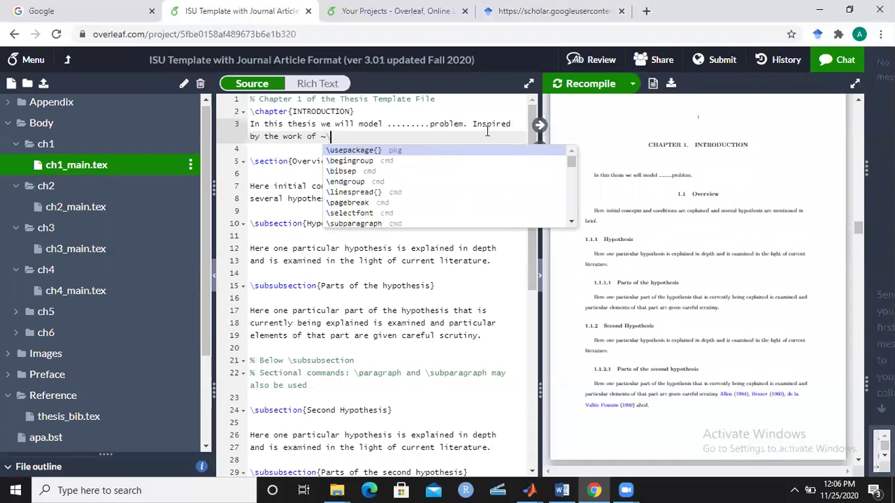
text(cite)
key(Return)
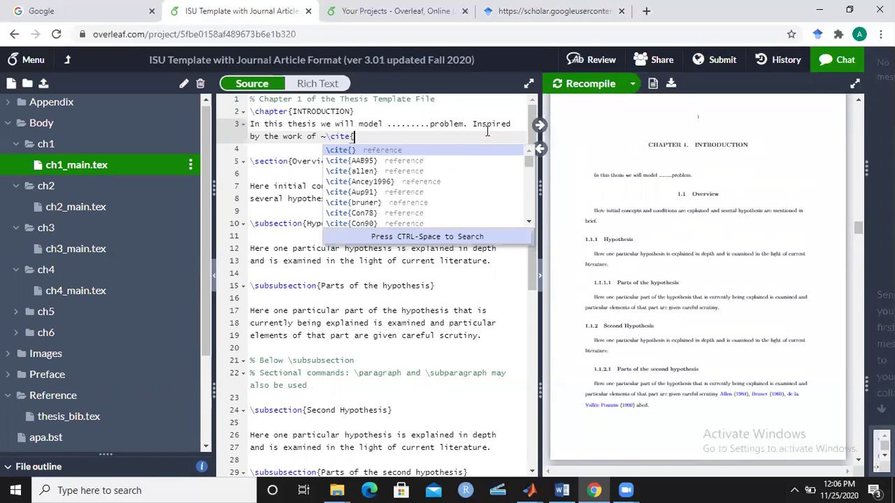
click(354, 137)
key(ctrl+space)
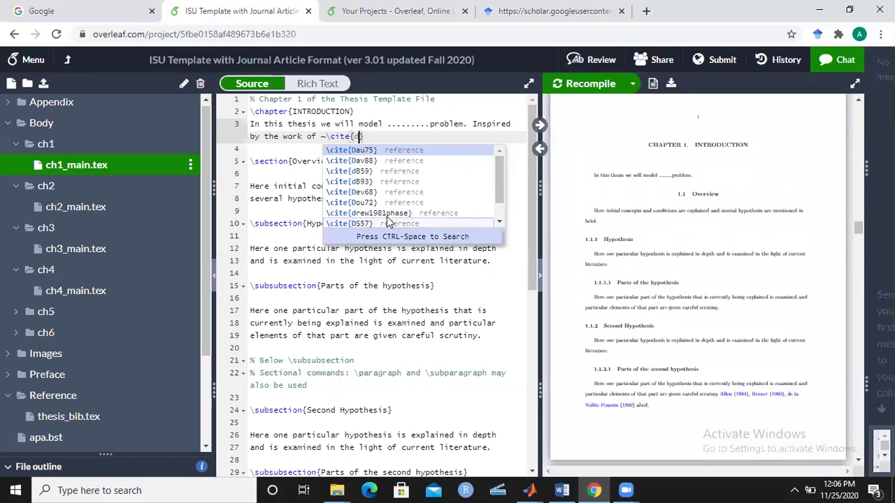
click(390, 214)
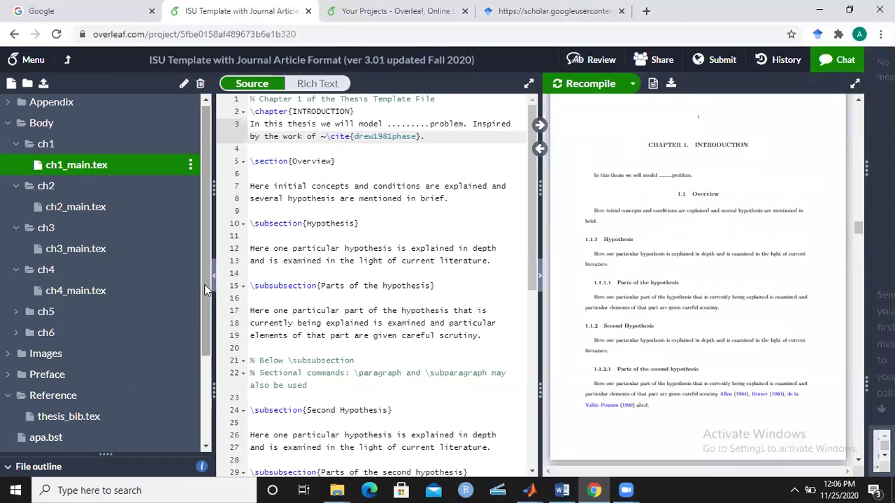
- Recompile from thesis.tex and view the full-screen PDF showing the 'Drew and Lahey Jr (1981)' citation
scroll(202, 299, down, 3)
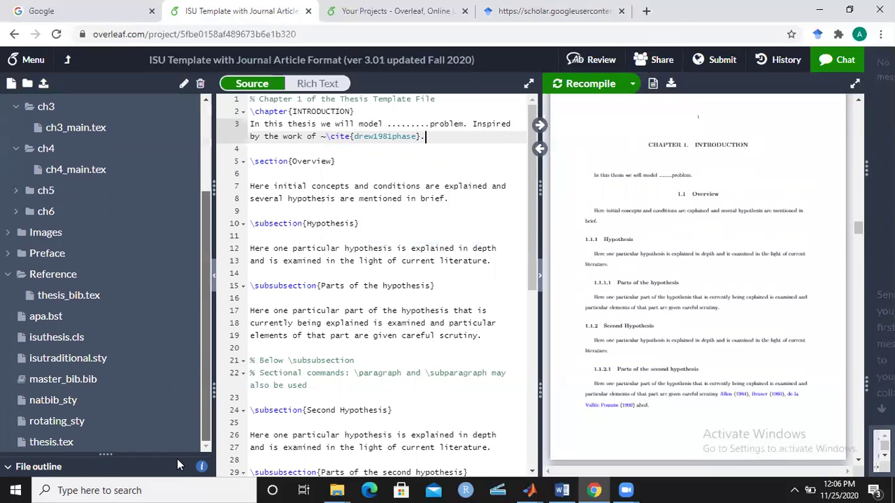
click(62, 446)
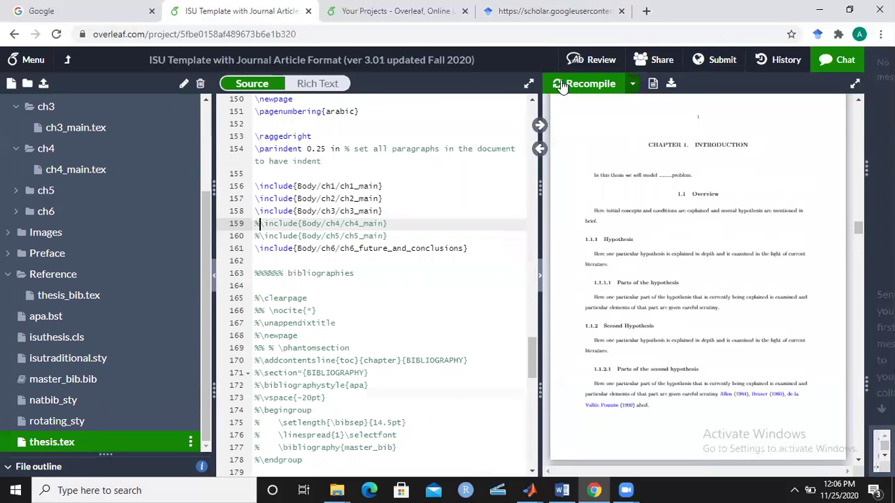
click(590, 83)
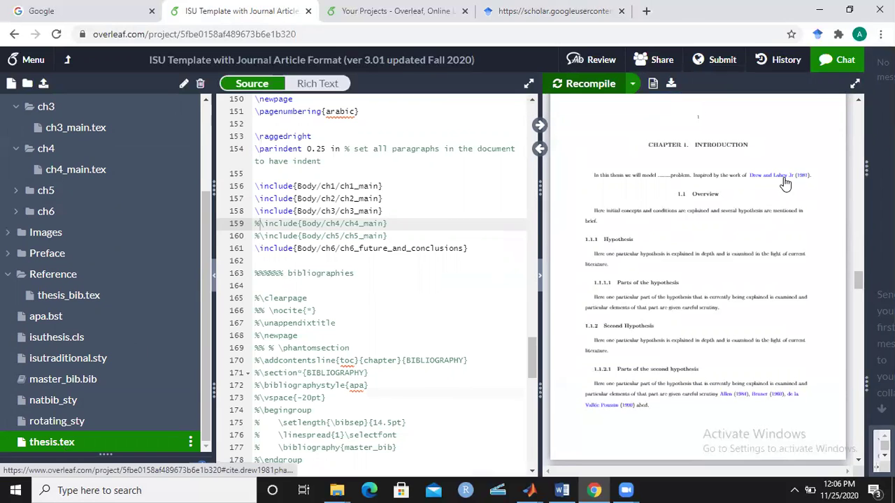
click(854, 84)
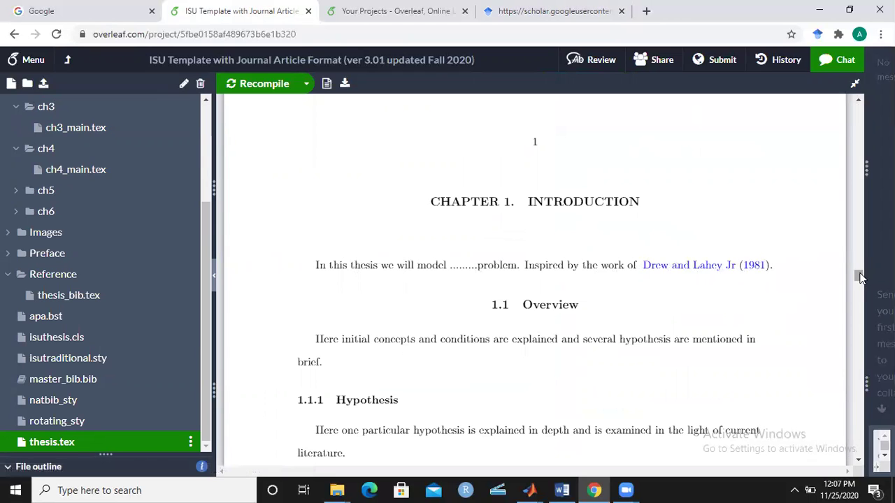
drag(858, 277, 862, 111)
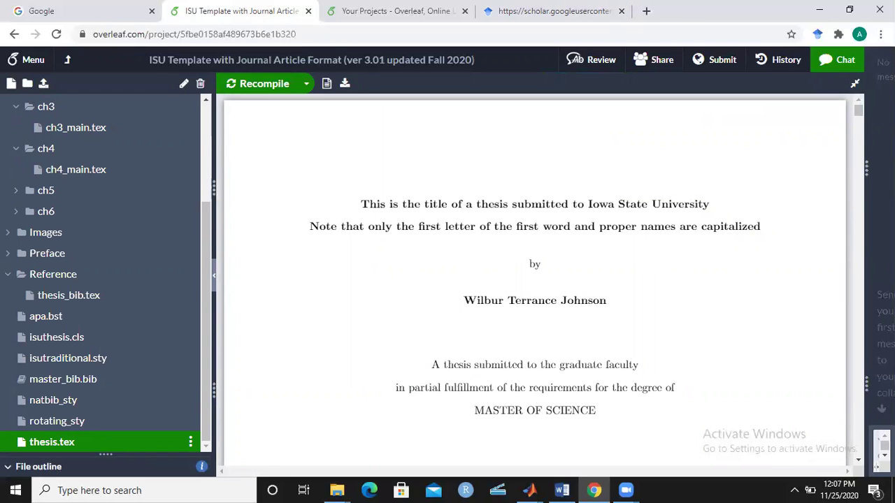
- Switch back to split view and scroll through the thesis.tex preamble and compiled PDF
click(854, 83)
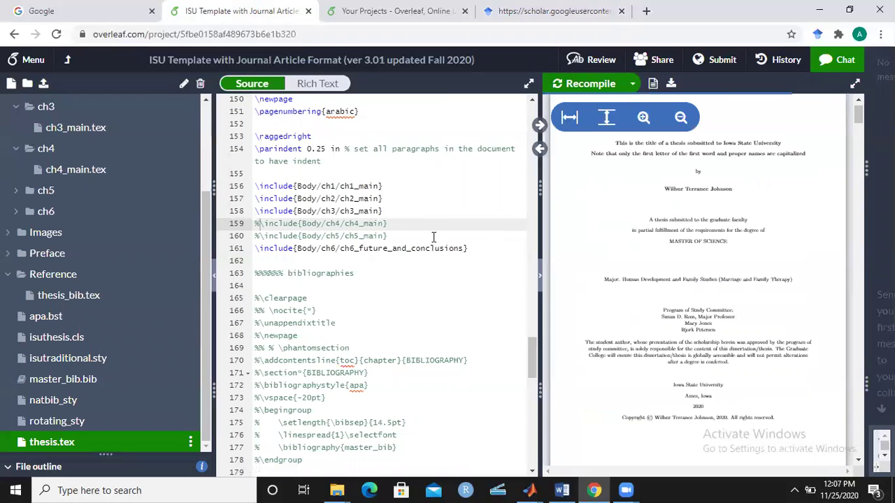
drag(532, 360, 531, 116)
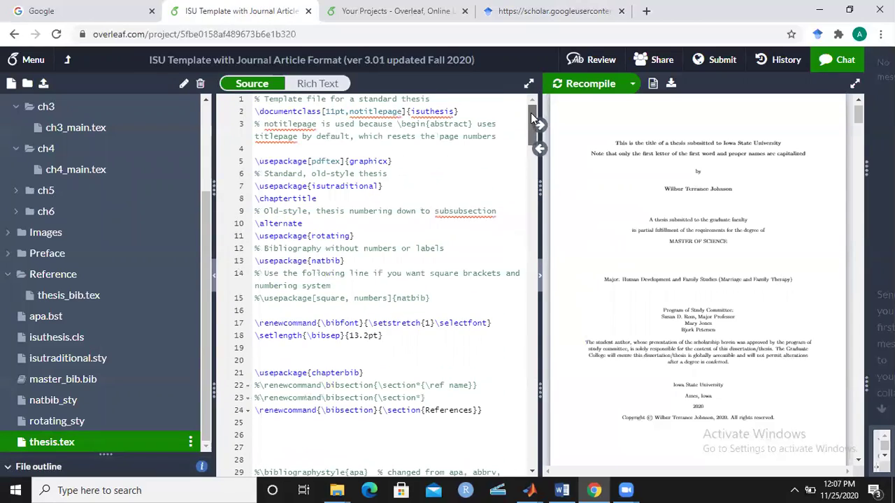
scroll(481, 282, down, 5)
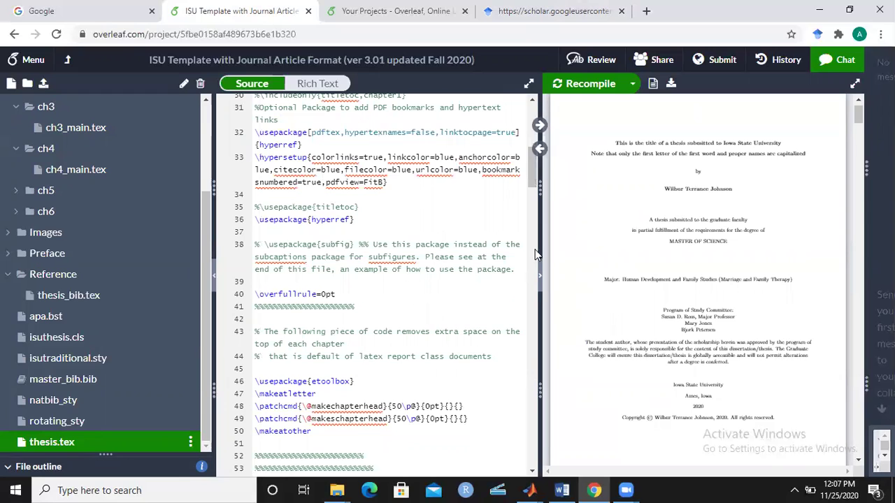
drag(530, 178, 532, 312)
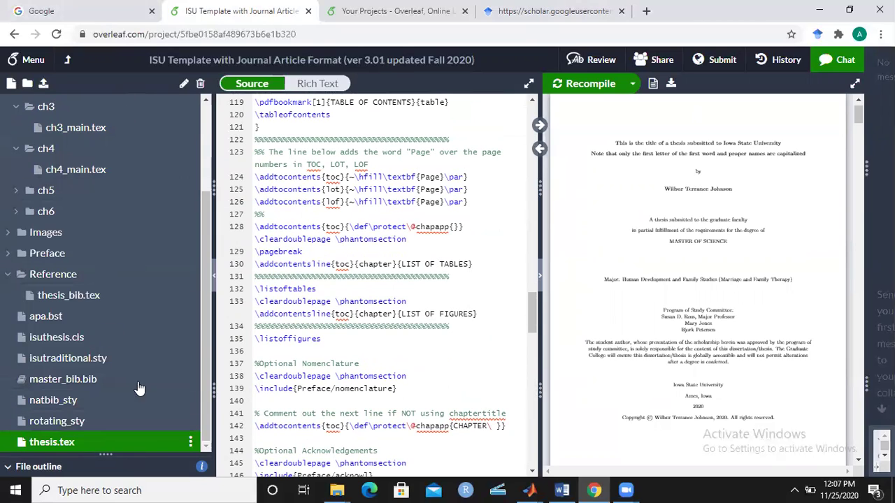
drag(204, 337, 204, 237)
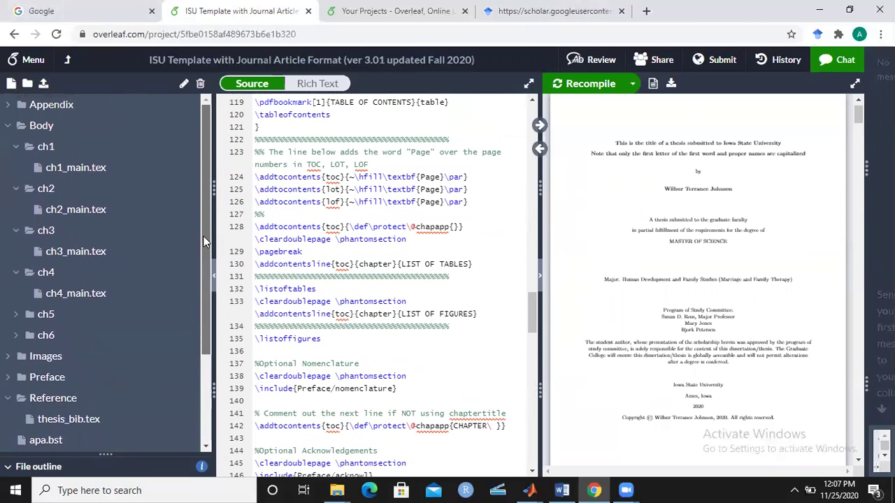
- Open dedication.tex from the Preface folder, passing through abstract.tex and acknowl.tex
click(7, 125)
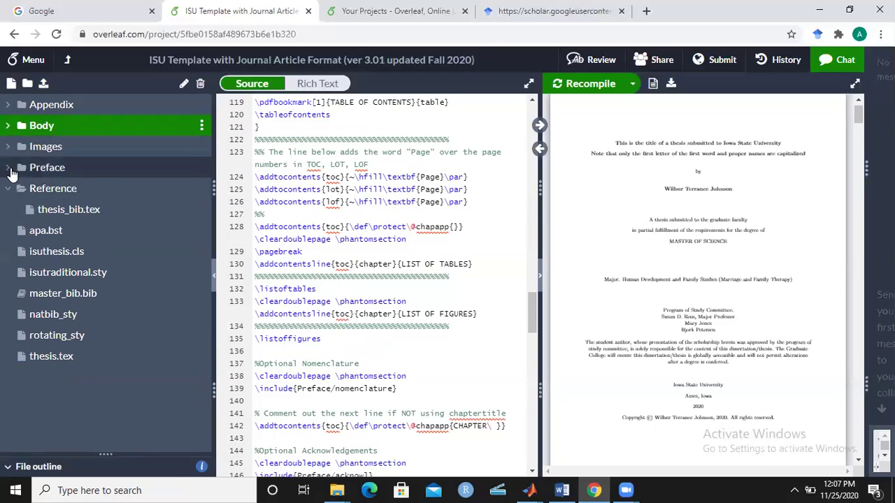
click(10, 170)
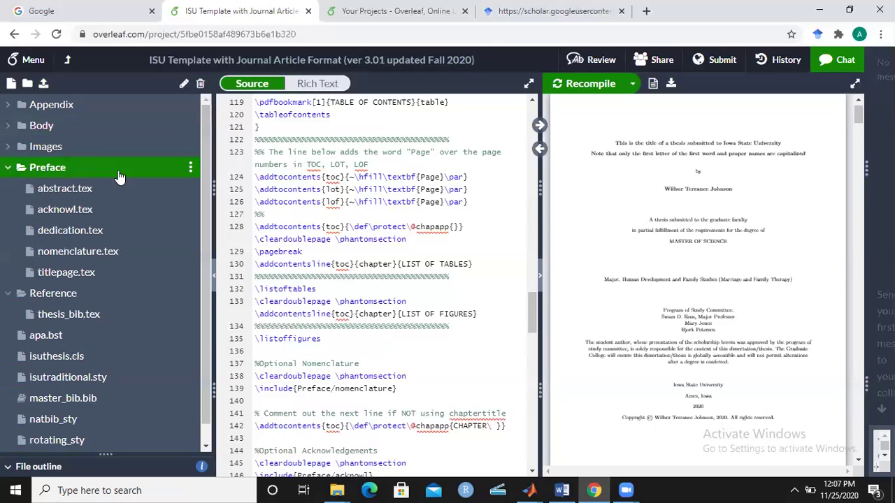
click(76, 193)
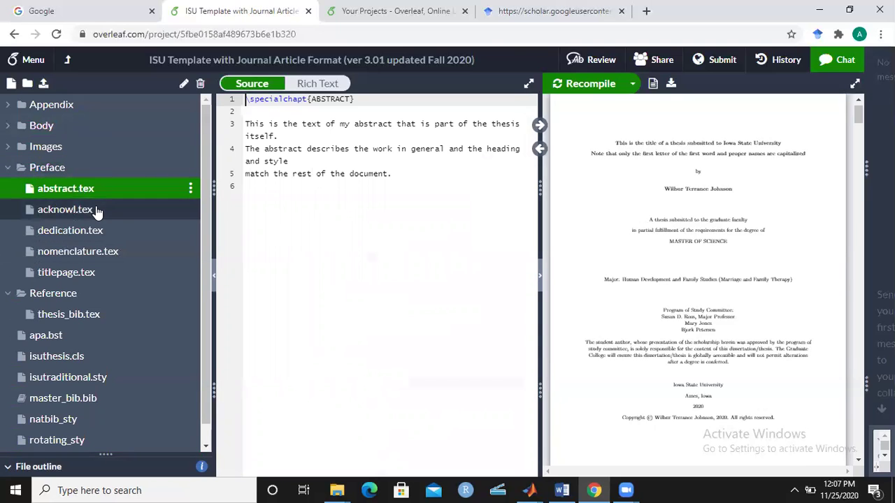
click(97, 211)
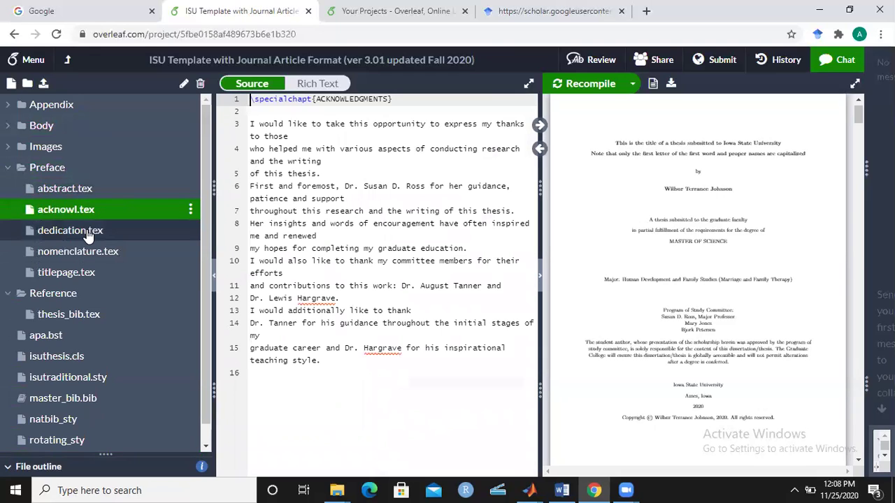
click(89, 236)
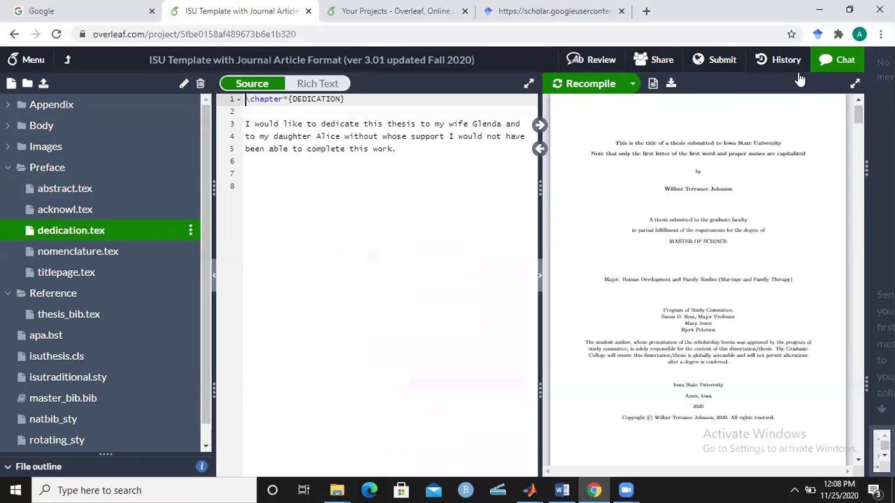
- Check the DEDICATION page in the full-screen PDF, then return to split view
click(854, 85)
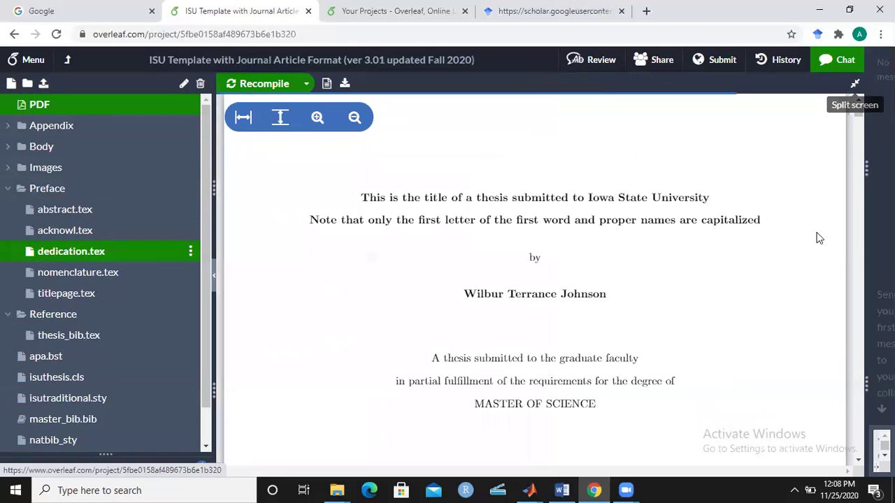
drag(859, 115, 858, 131)
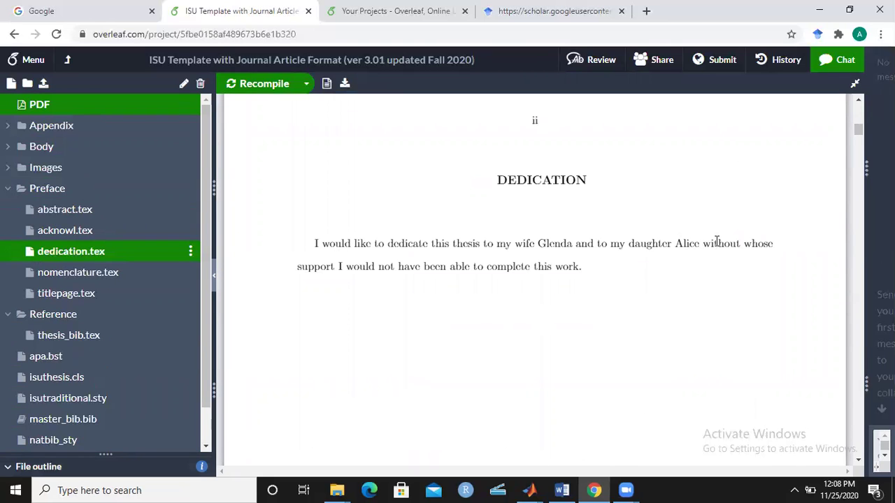
click(854, 83)
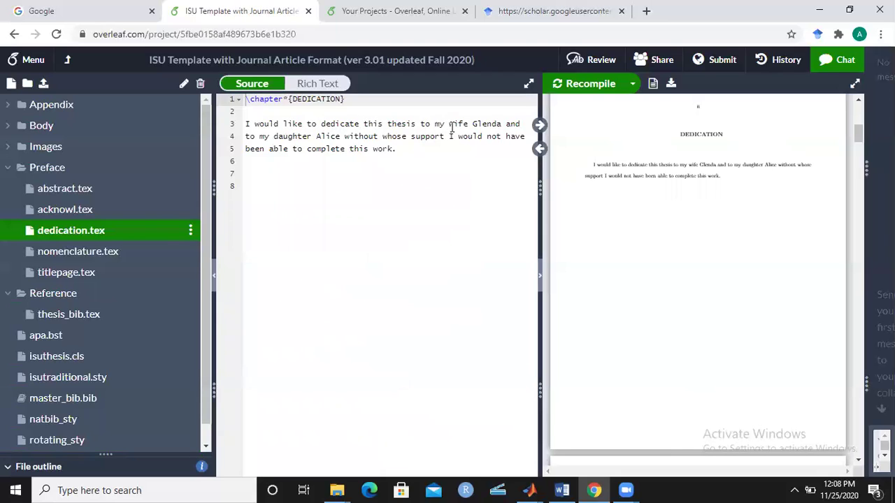
- Replace the dedication wording from 'wife' onward with 'friends \& family.'
drag(448, 124, 501, 199)
text(fr)
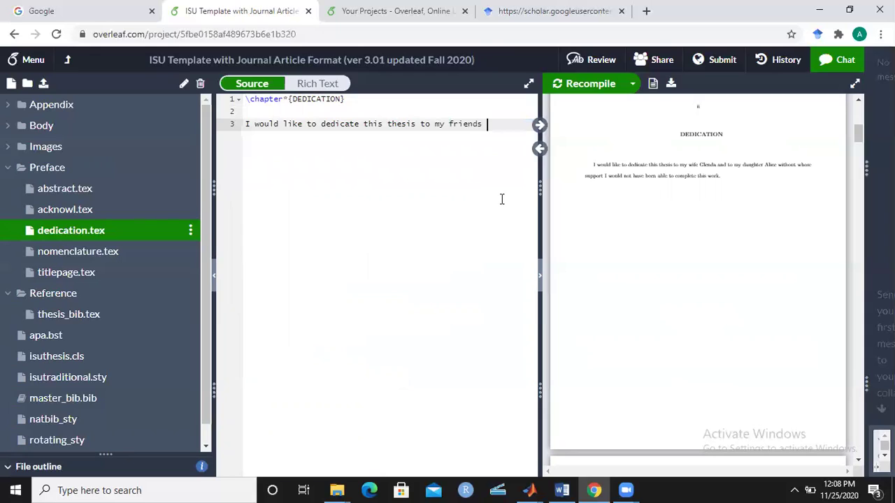
text(iends \& family.)
key(Return)
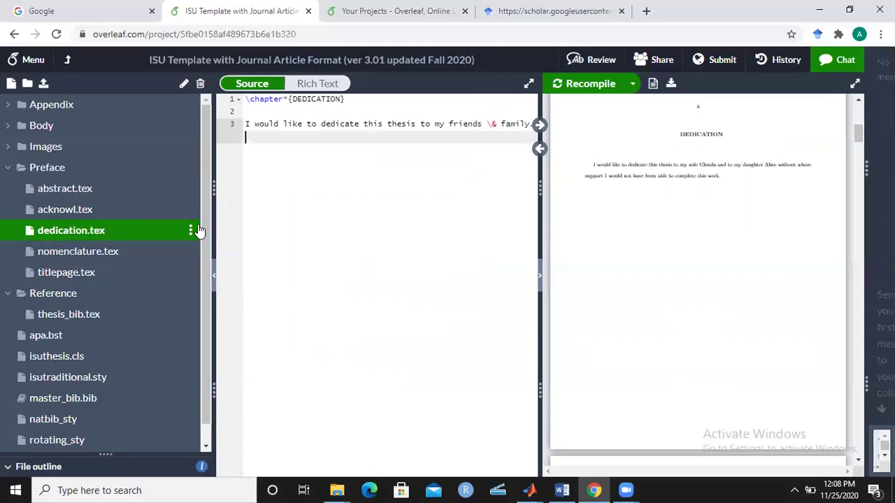
- Recompile the thesis from thesis.tex to update the PDF
scroll(184, 343, down, 1)
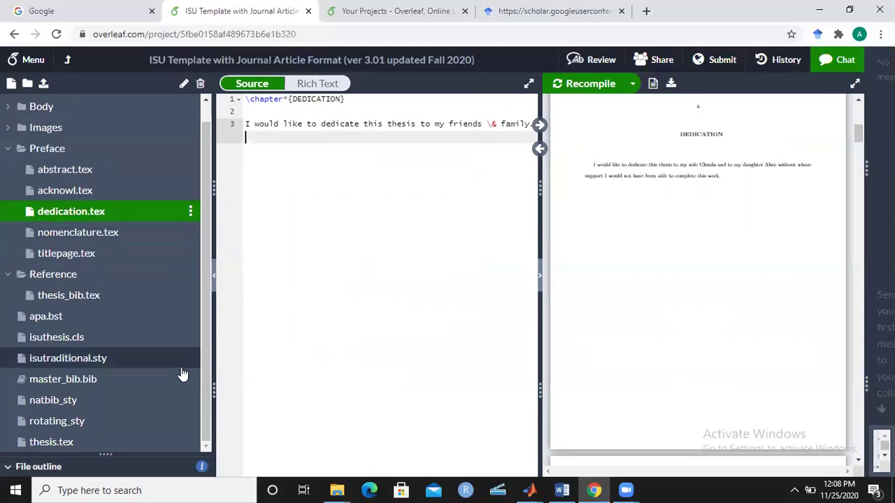
click(38, 448)
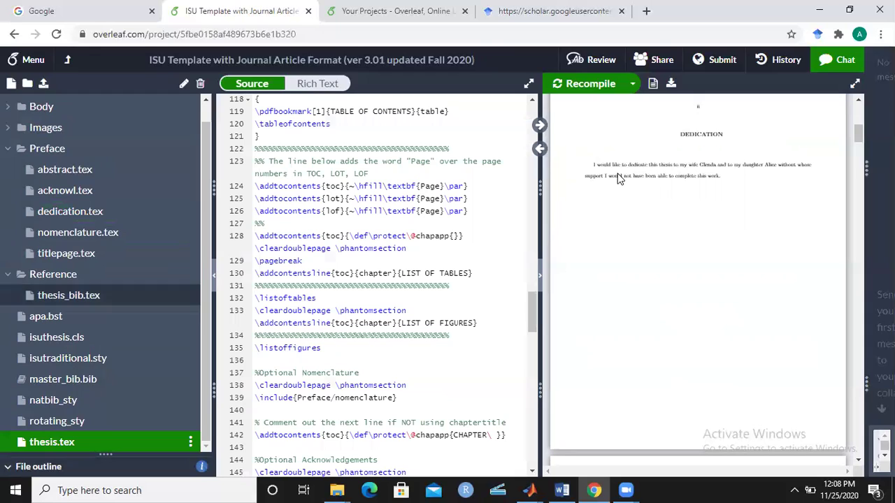
click(593, 84)
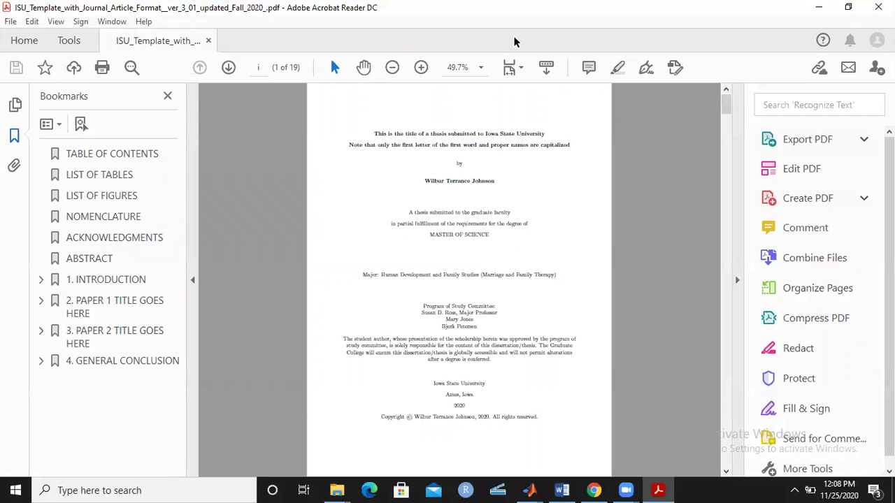
- Hide the Bookmarks and Tools panes and set the thesis PDF to Fit to Width Scrolling
click(168, 97)
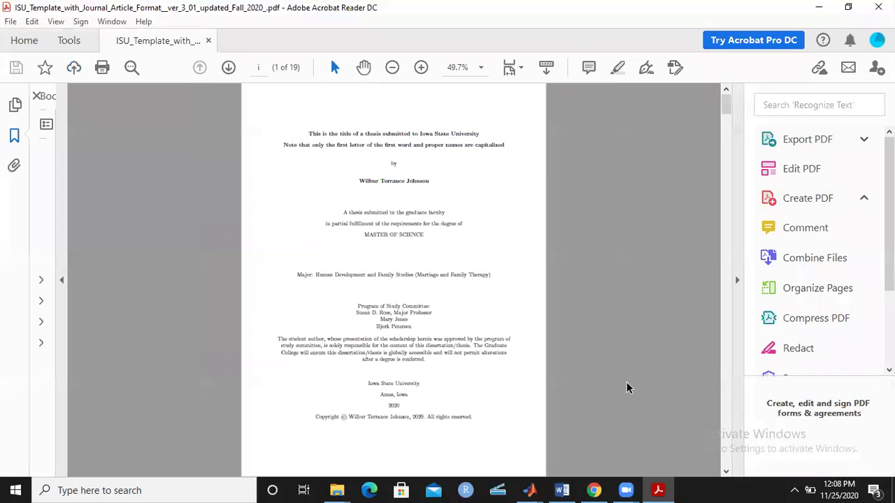
click(735, 281)
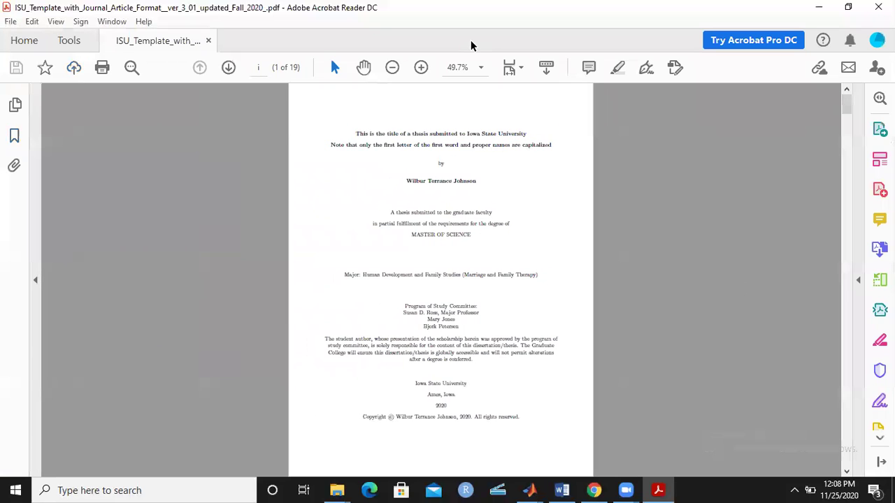
click(520, 68)
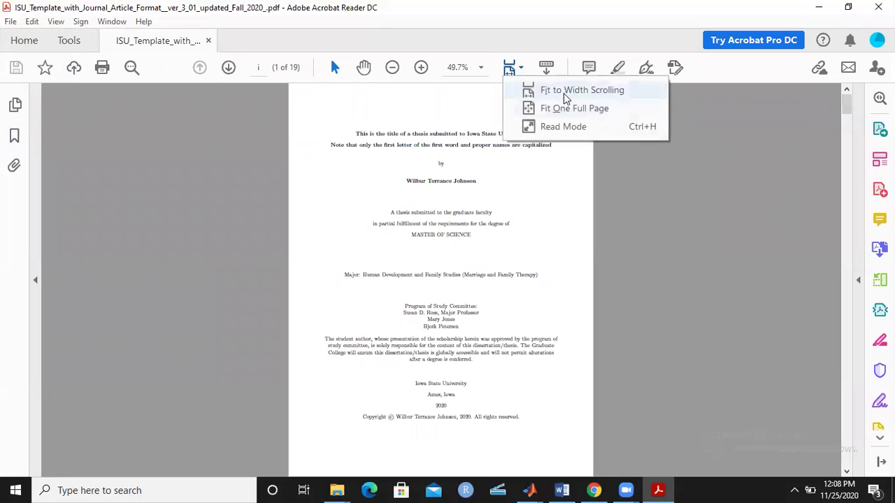
click(565, 93)
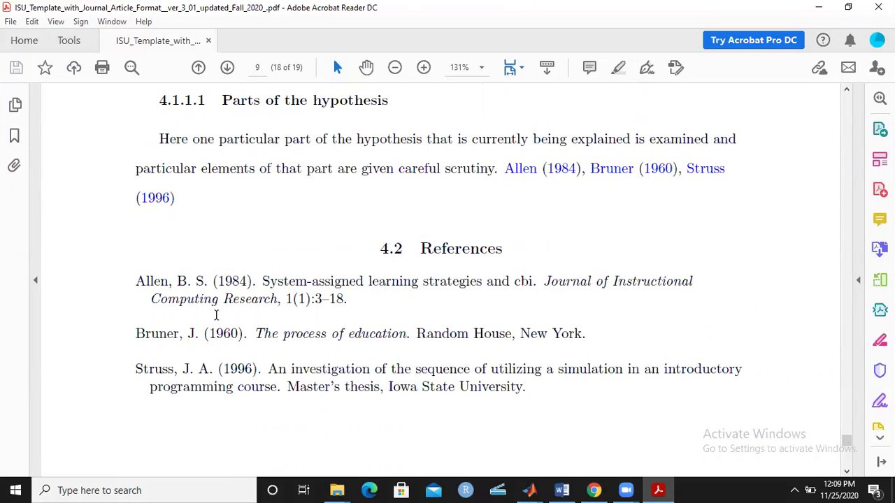
- From the projects list, download the ISU Template project as a zip, then reopen its editor
click(593, 490)
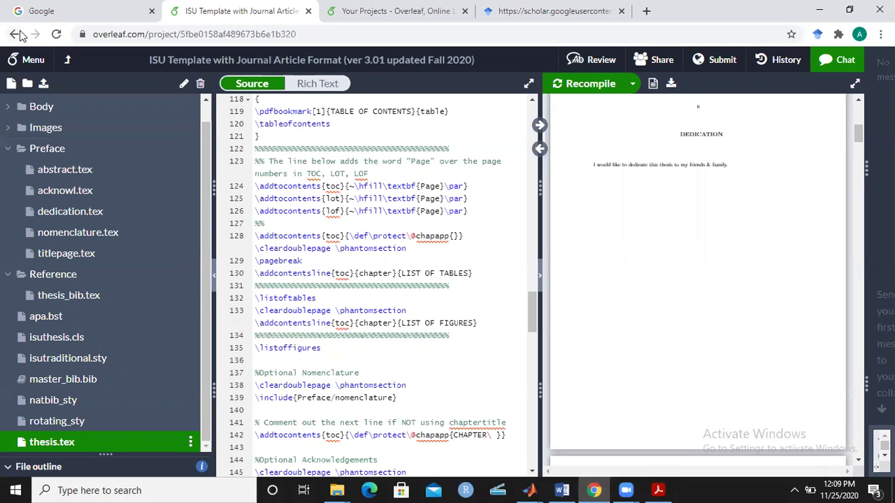
click(69, 61)
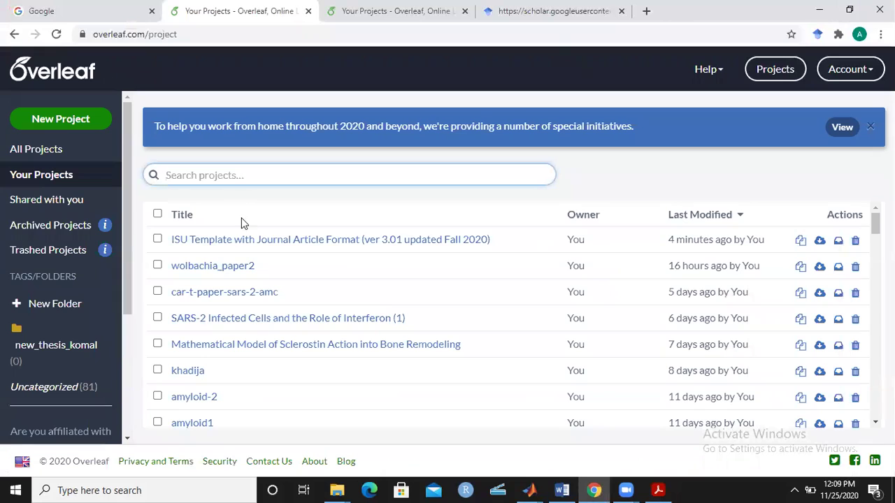
click(158, 239)
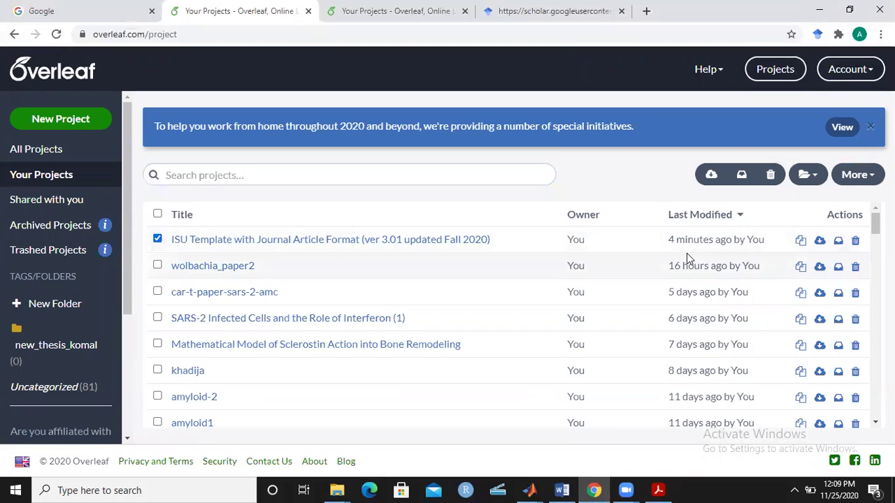
click(819, 240)
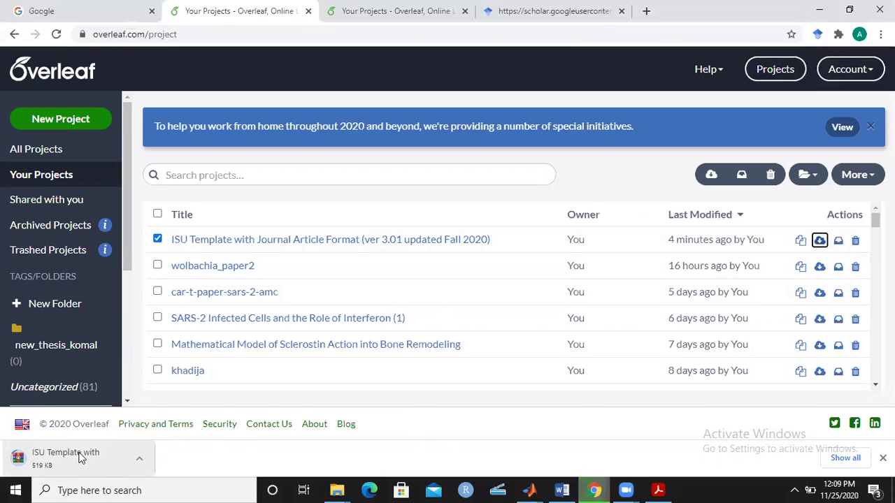
click(14, 35)
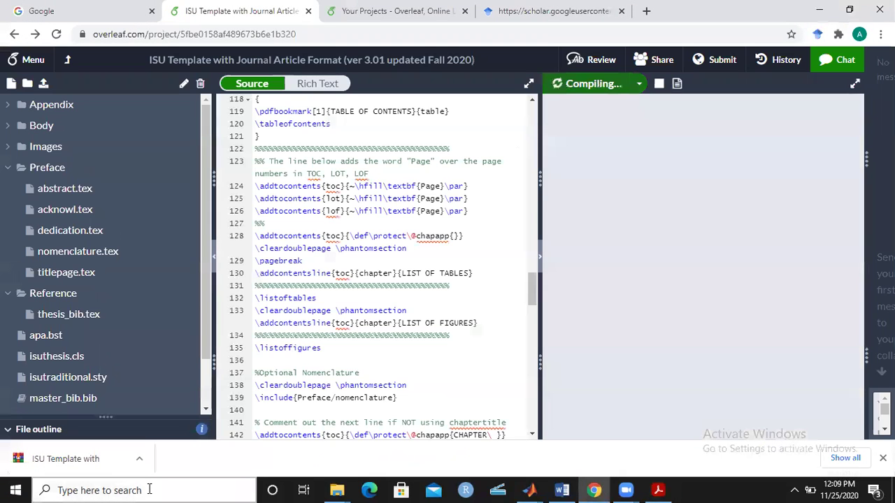
click(149, 490)
text(wine)
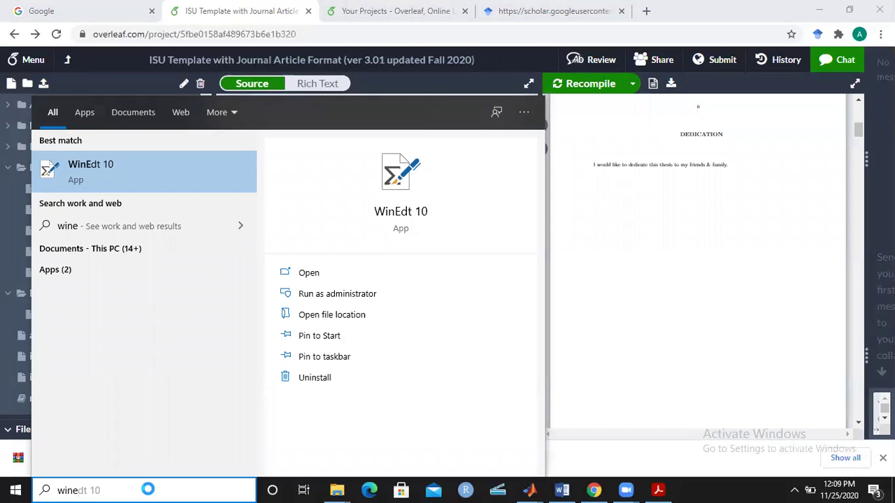
click(647, 263)
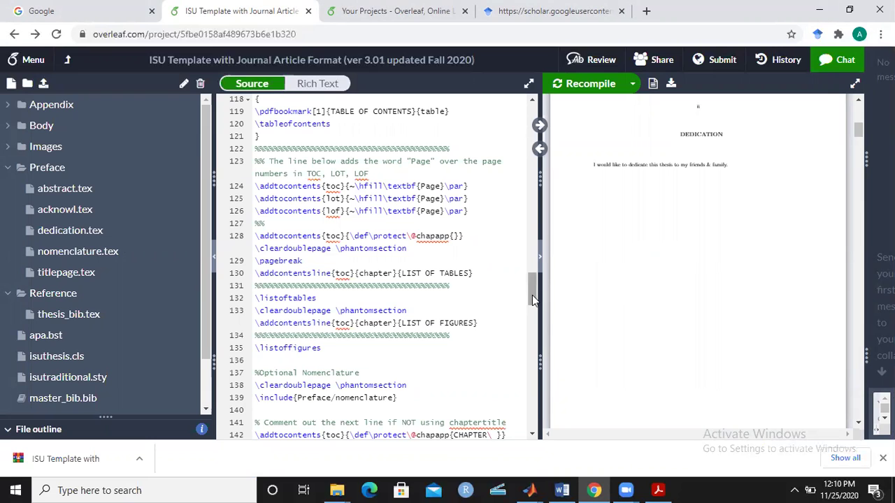
drag(531, 295, 521, 426)
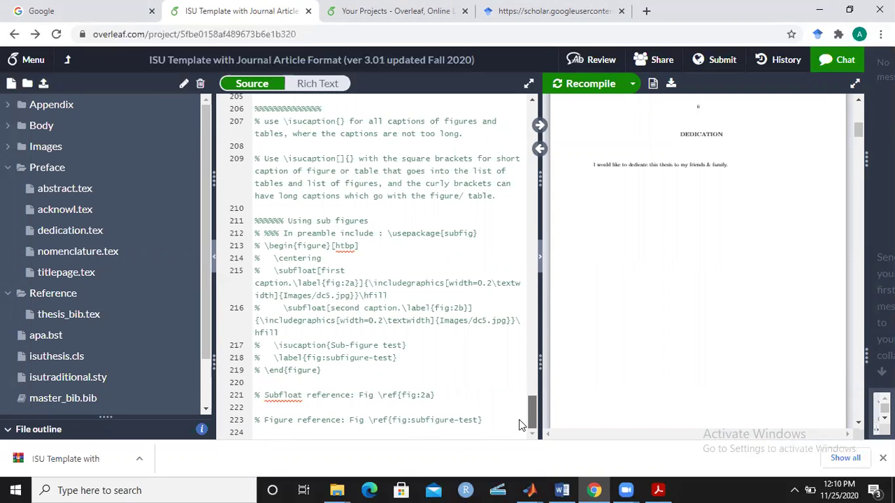
drag(519, 425, 526, 117)
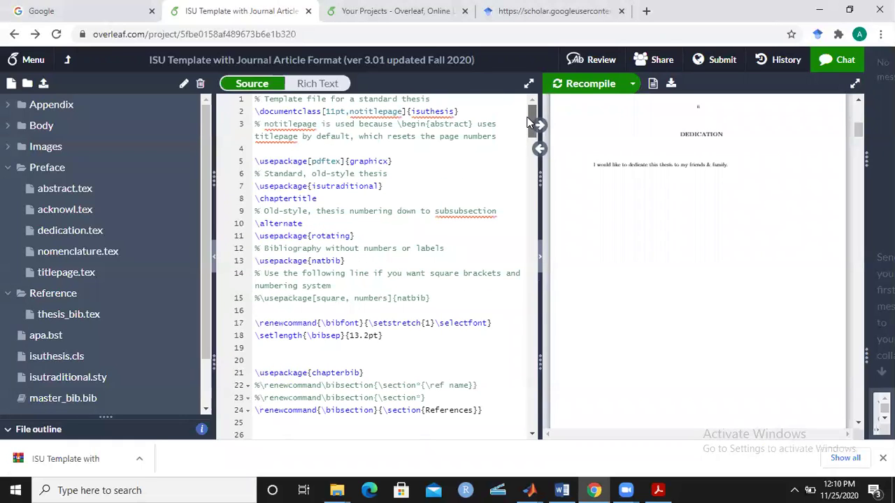